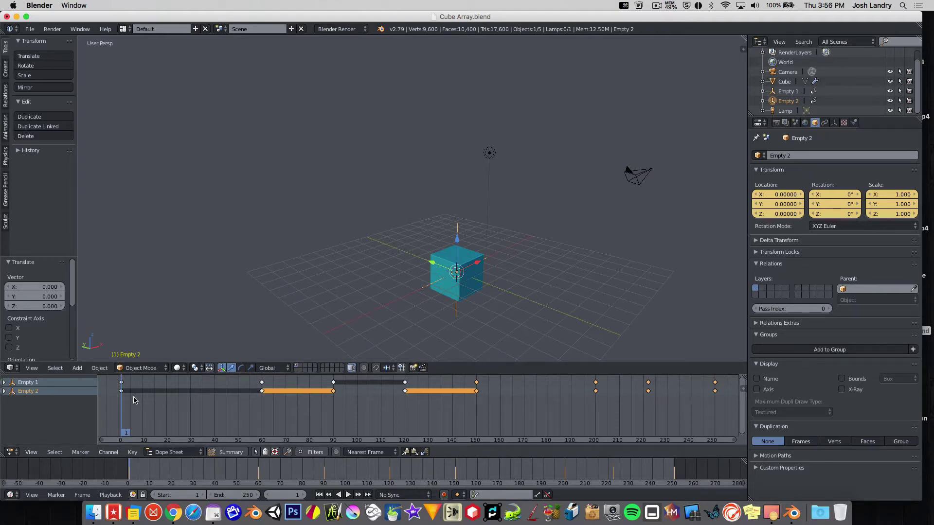
# Play the cube array animation and scrub the timeline through to frame 250, returning to frame 0.
pyautogui.hotkey('alt', 'a')
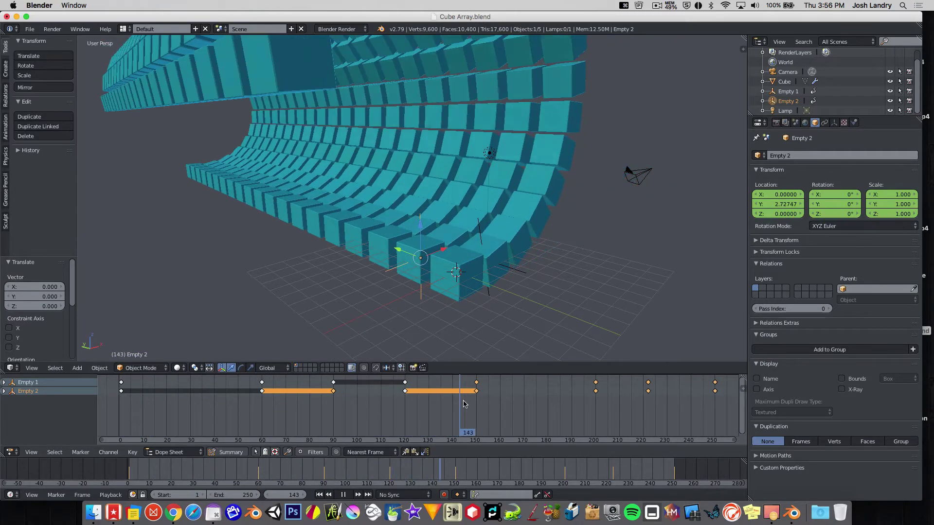
pyautogui.moveTo(464, 401); pyautogui.dragTo(715, 401)
pyautogui.moveTo(655, 411); pyautogui.dragTo(646, 408, button='middle')
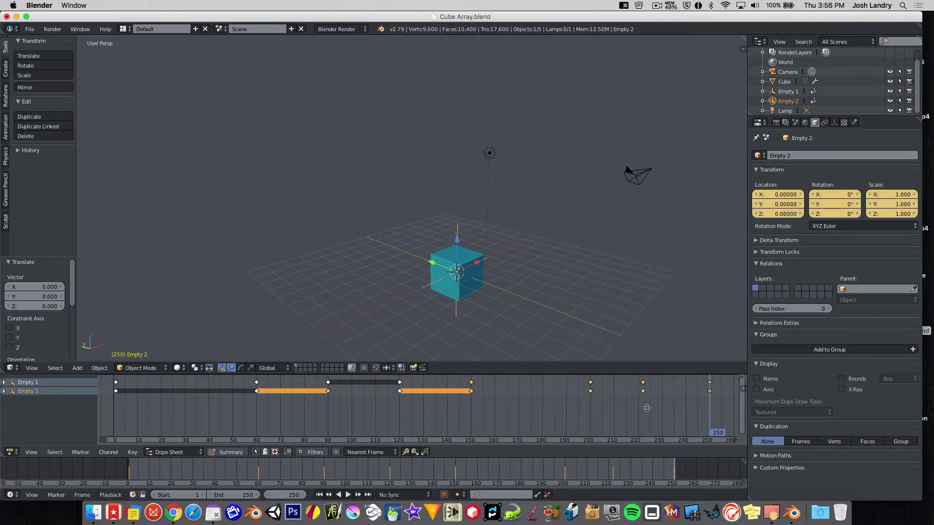
pyautogui.moveTo(694, 401); pyautogui.dragTo(114, 382)
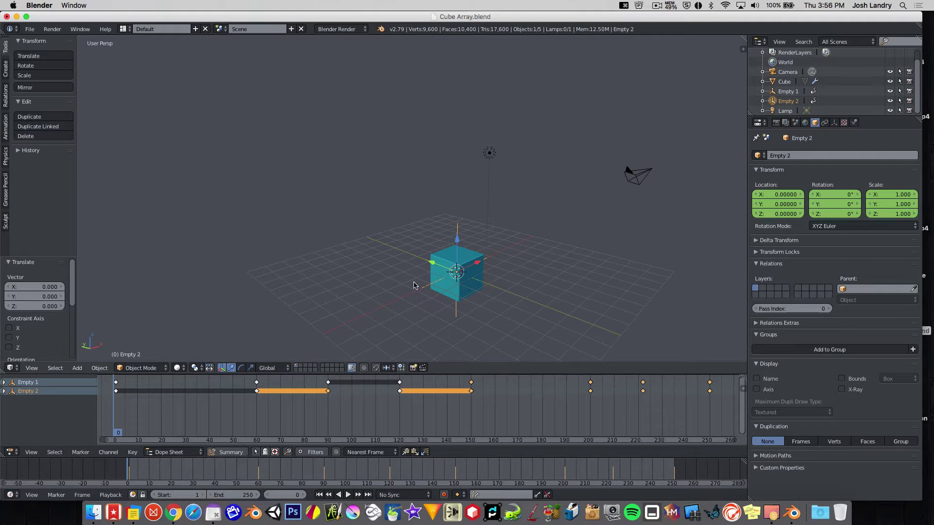
# Add an Arrows empty to the scene.
pyautogui.keyDown('shift'); pyautogui.moveTo(464, 308); pyautogui.dragTo(426, 307, button='middle'); pyautogui.keyUp('shift')
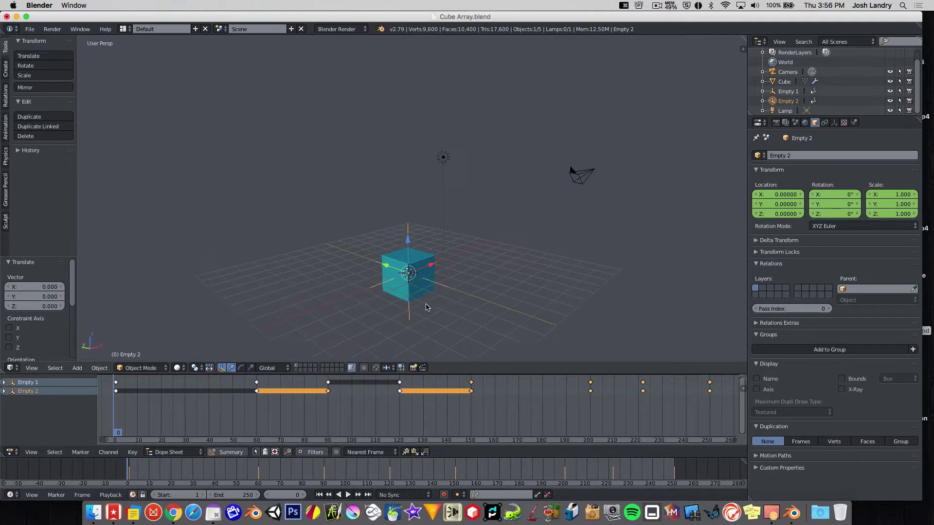
pyautogui.rightClick(579, 178)
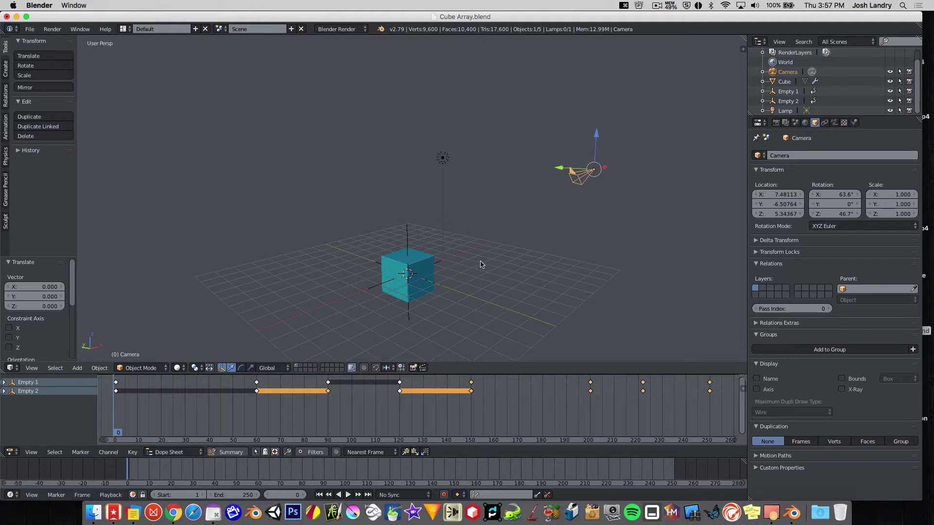
pyautogui.hotkey('shift', 'a')
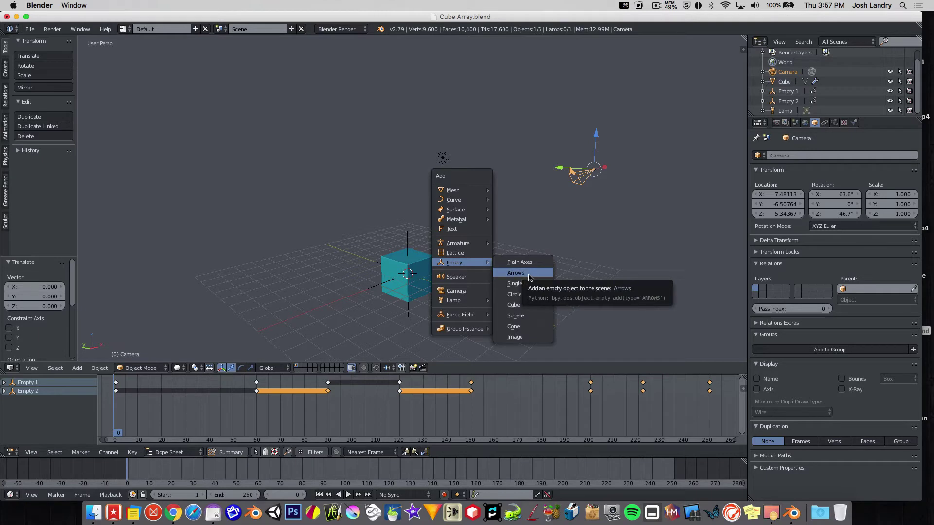
pyautogui.click(530, 278)
# Move the new empty along the X and Y axes to about X 2.18, Y -2.89, beside the cube.
pyautogui.press('g')
pyautogui.press('x')
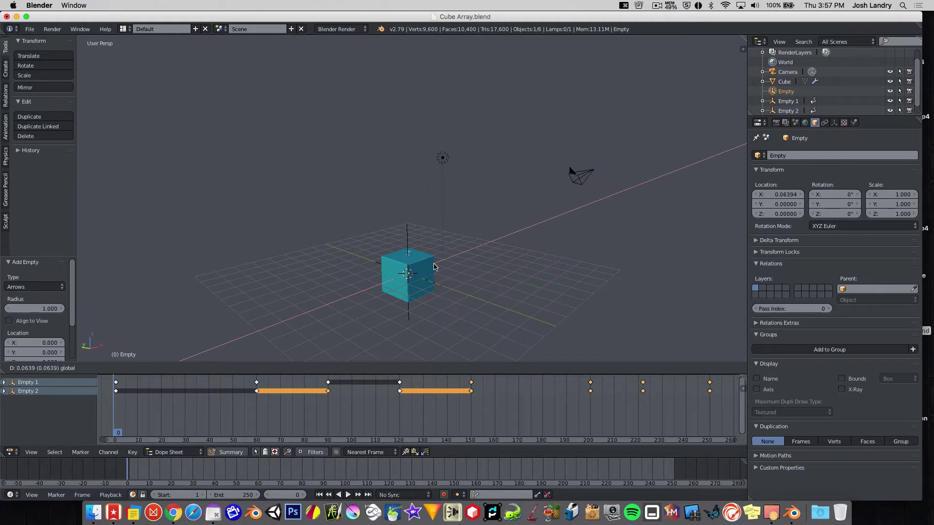
pyautogui.click(469, 257)
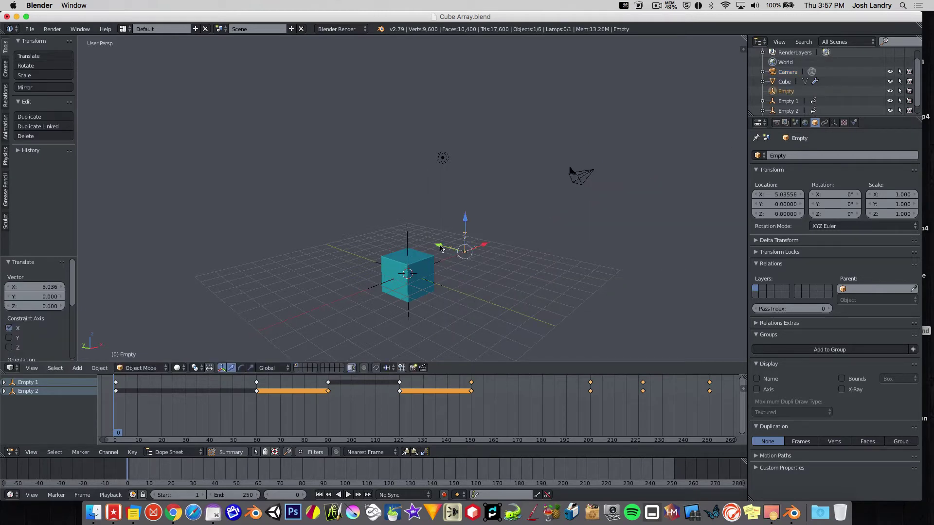
pyautogui.press('g')
pyautogui.press('y')
pyautogui.click(518, 259)
pyautogui.press('g')
pyautogui.press('x')
pyautogui.click(478, 286)
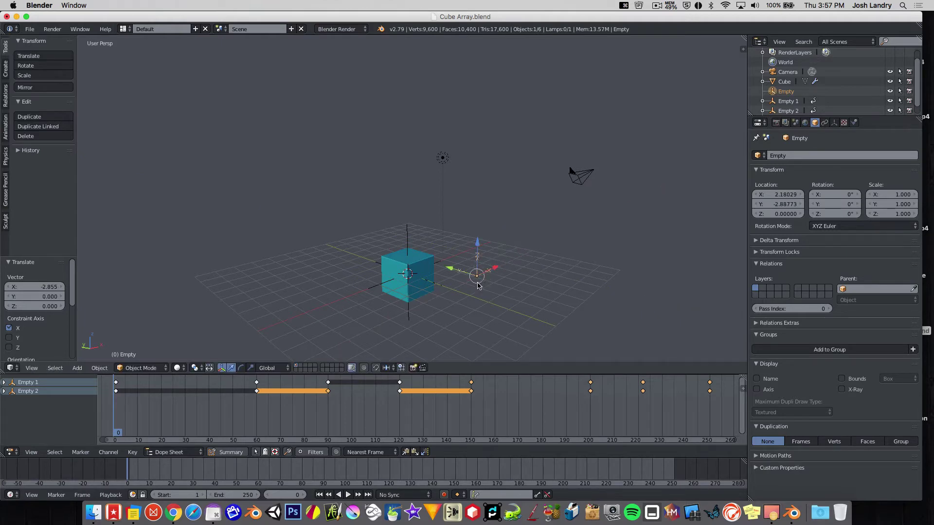
# Rename the new Arrows empty to "CAM Track".
pyautogui.scroll(7, 479, 286)
pyautogui.moveTo(498, 286); pyautogui.dragTo(457, 280, button='middle')
pyautogui.press('a')
pyautogui.rightClick(498, 273)
pyautogui.scroll(-4, 506, 285)
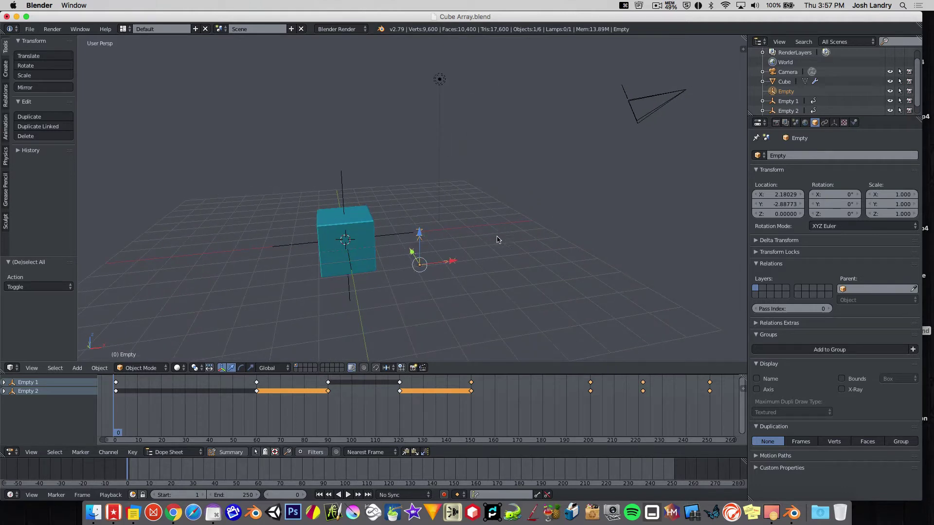
pyautogui.click(790, 157)
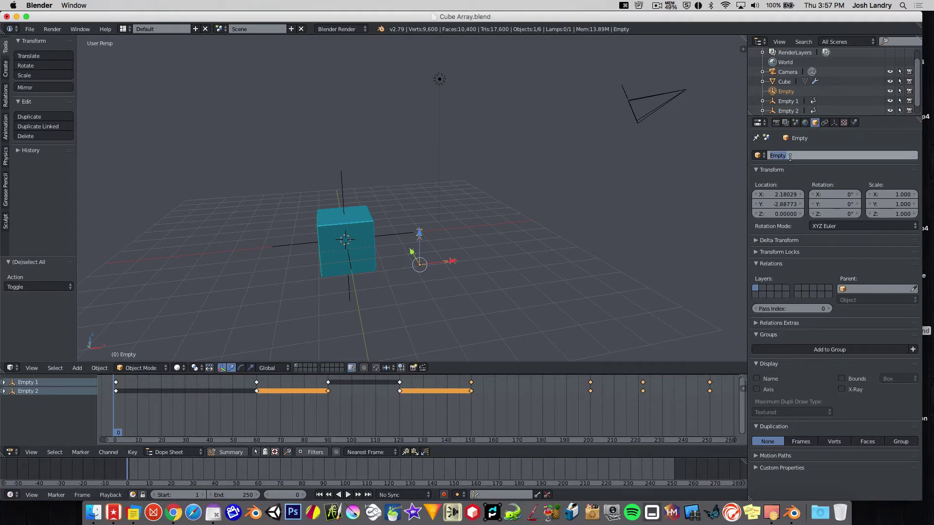
pyautogui.write('C')
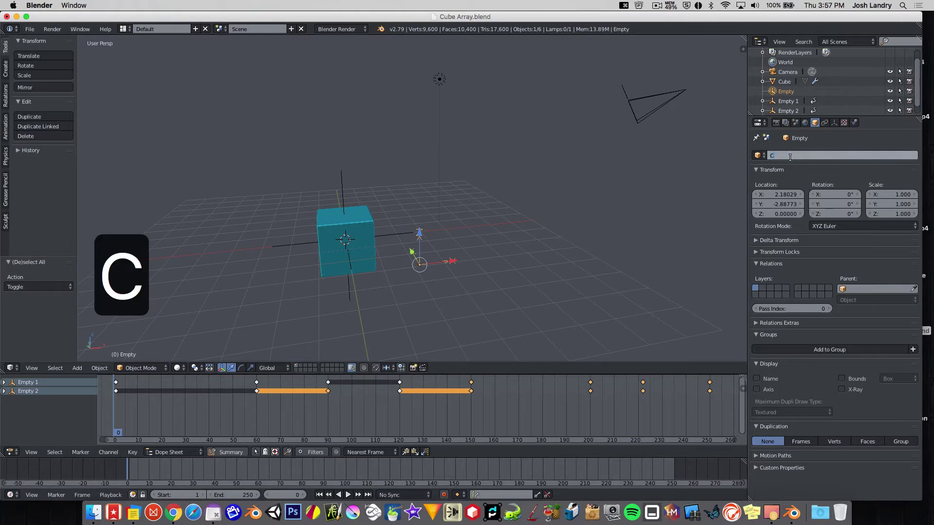
pyautogui.write('AM C')
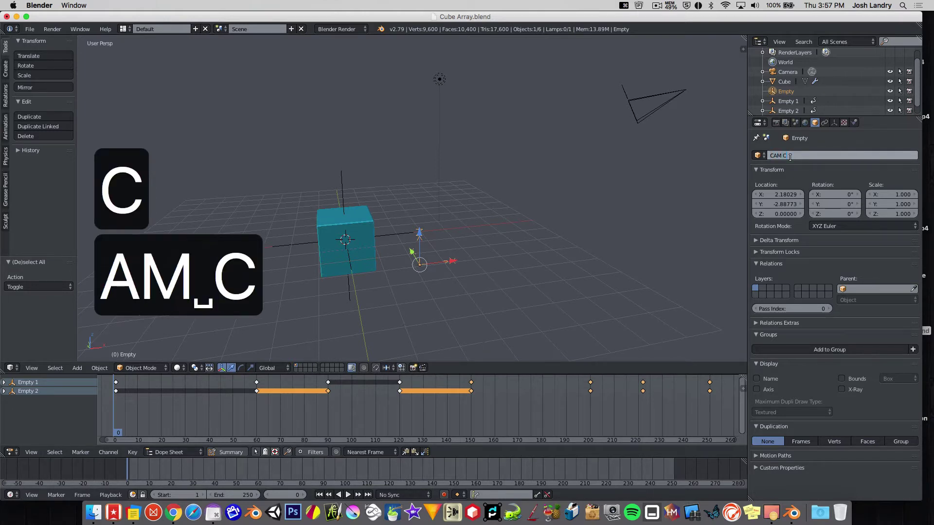
pyautogui.write('ontrol')
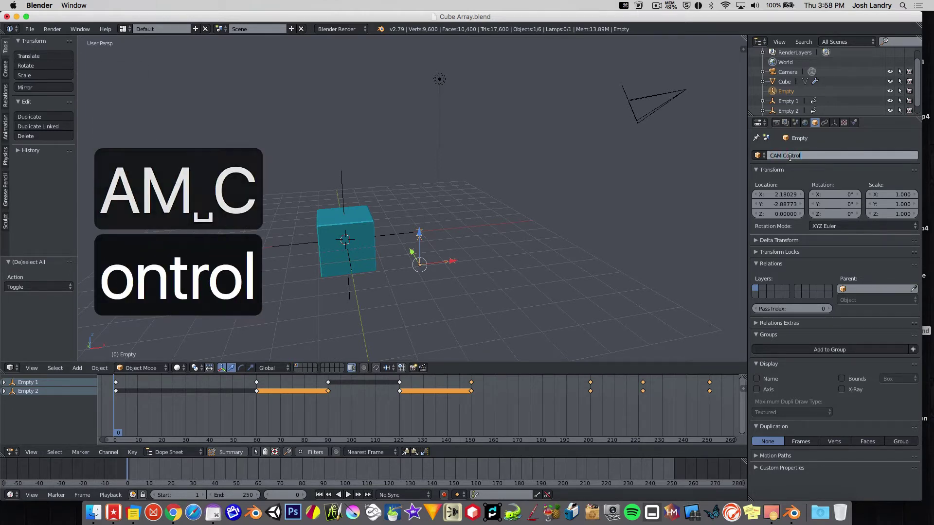
pyautogui.press('BackSpace')
pyautogui.press('BackSpace')
pyautogui.press('BackSpace')
pyautogui.press('BackSpace')
pyautogui.press('BackSpace')
pyautogui.press('BackSpace')
pyautogui.press('BackSpace')
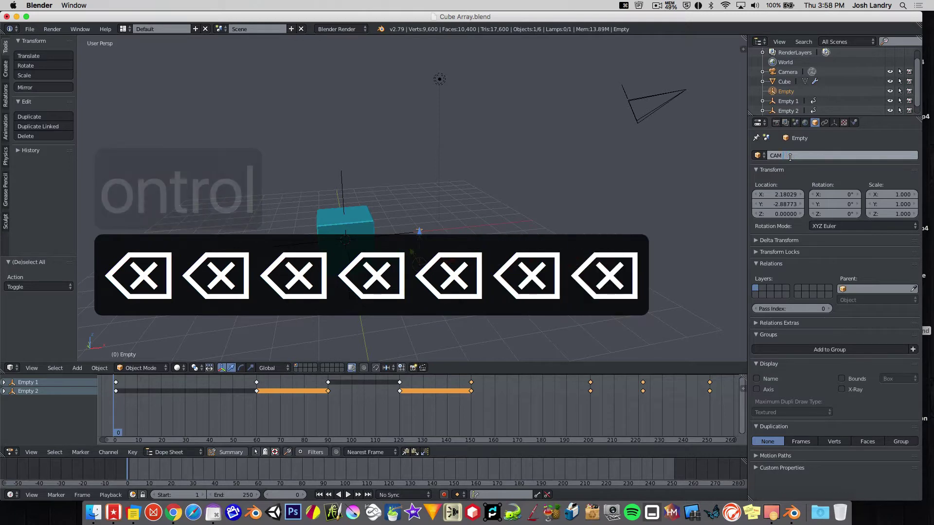
pyautogui.write('Track')
pyautogui.press('Return')
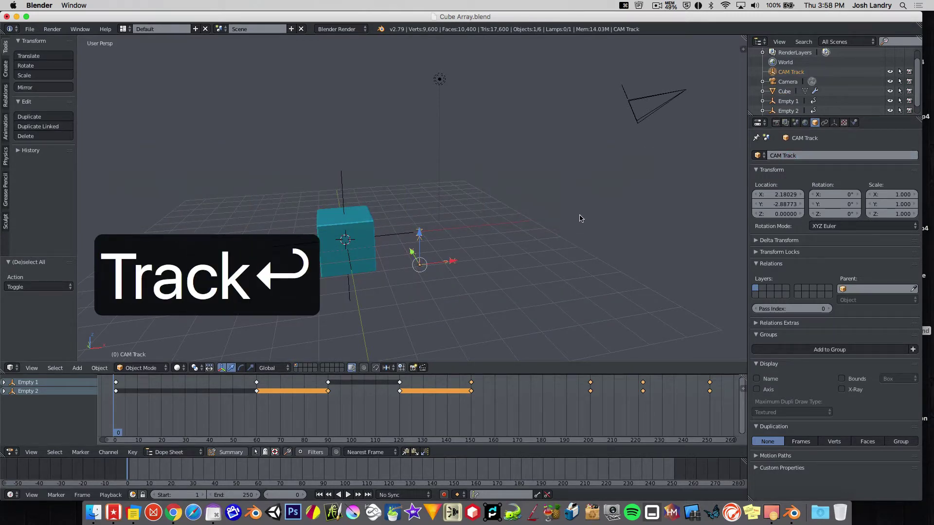
# Split the 3D viewport into two side-by-side views, with the divider placed near the middle of the screen.
pyautogui.moveTo(630, 196); pyautogui.dragTo(582, 202, button='middle')
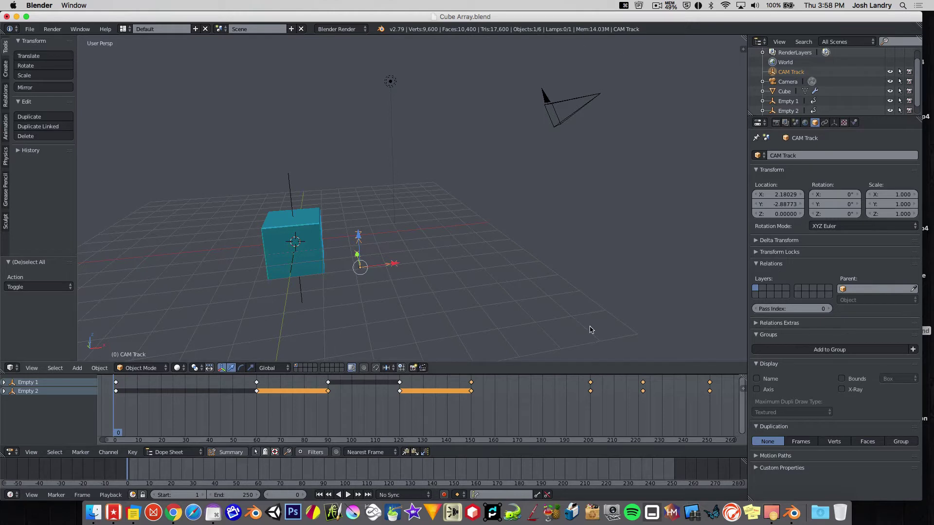
pyautogui.rightClick(582, 35)
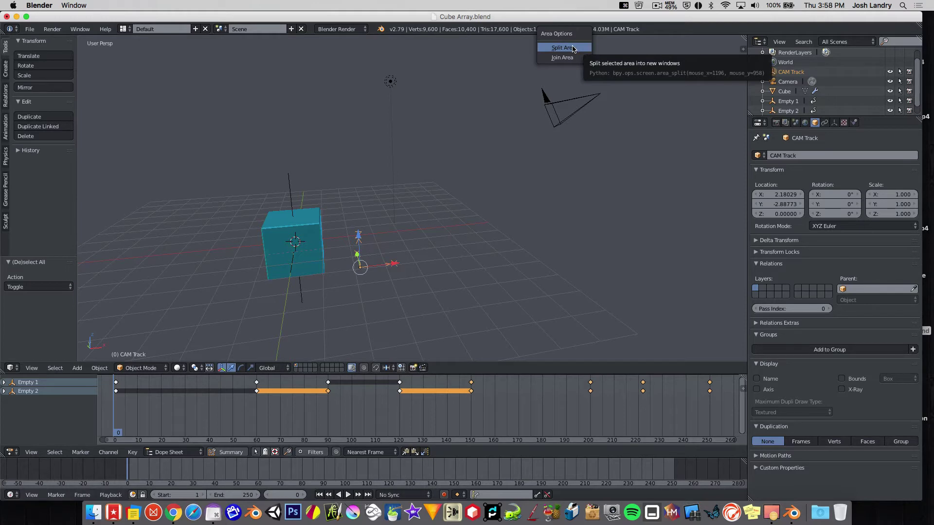
pyautogui.click(573, 48)
pyautogui.click(532, 219)
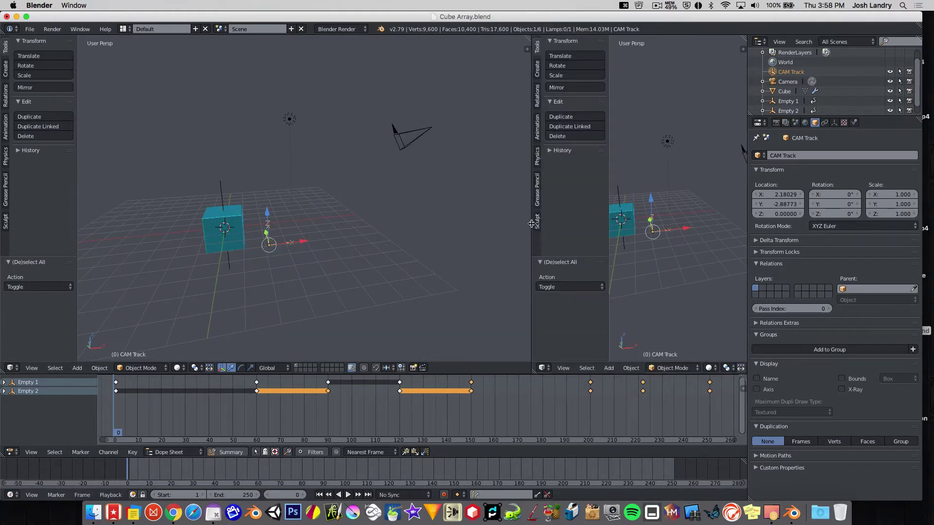
pyautogui.moveTo(532, 223); pyautogui.dragTo(462, 222)
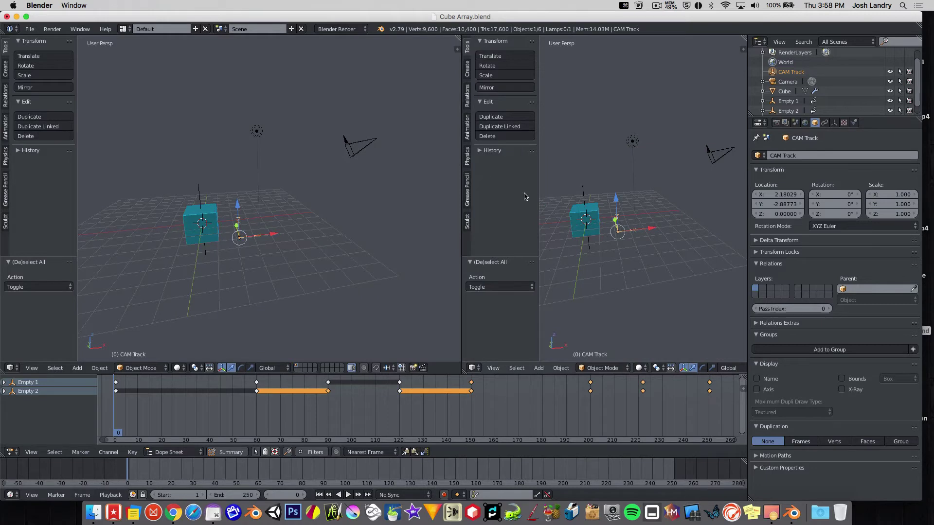
# Hide the tool shelf in both 3D views and show the second view through the camera.
pyautogui.press('t')
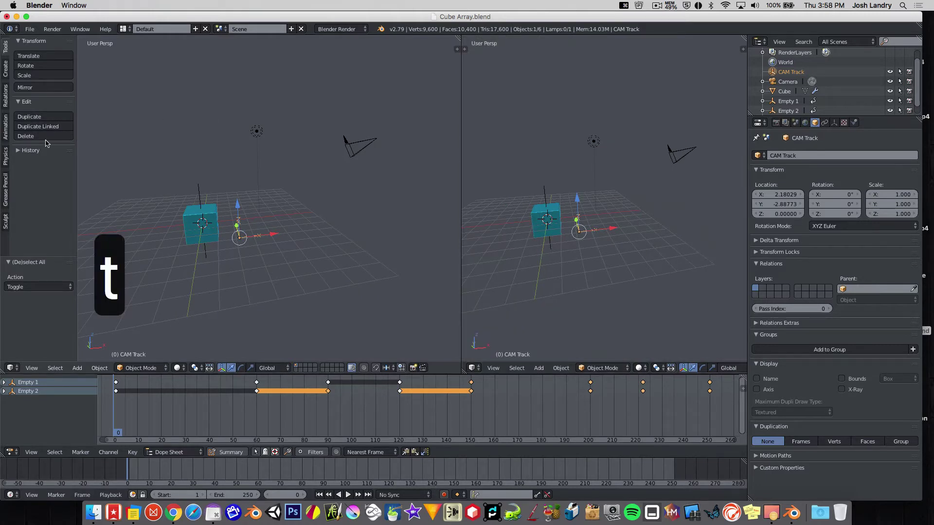
pyautogui.press('t')
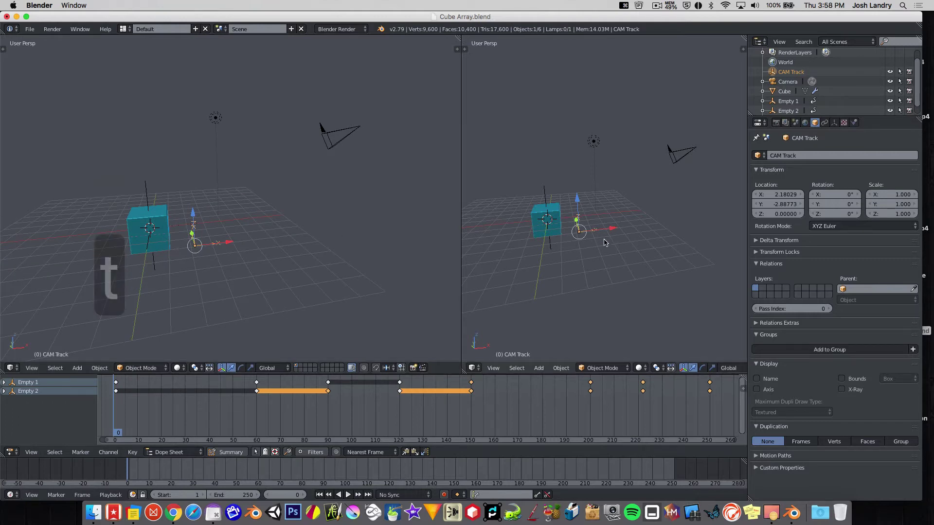
pyautogui.press('0')
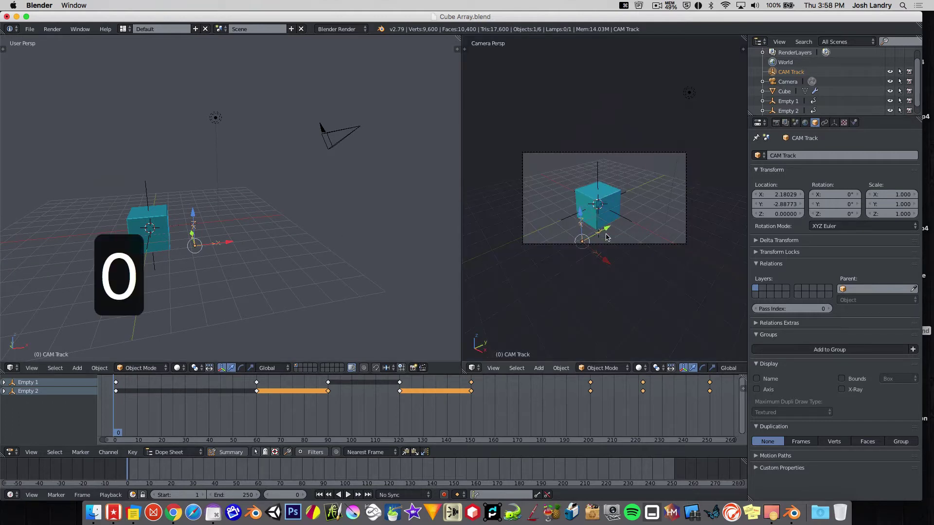
pyautogui.scroll(2, 607, 237)
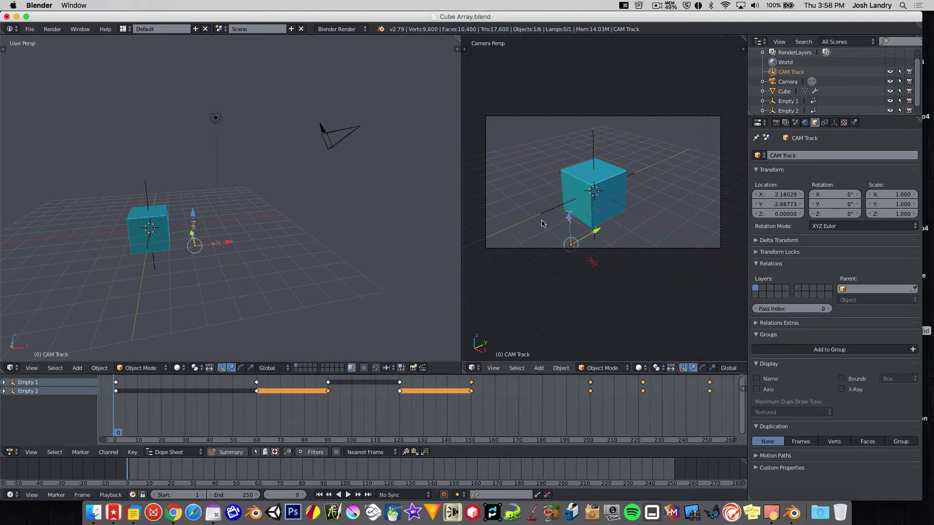
# Add a Track To constraint to the camera with CAM Track as its target.
pyautogui.keyDown('shift'); pyautogui.moveTo(287, 238); pyautogui.dragTo(297, 253, button='middle'); pyautogui.keyUp('shift')
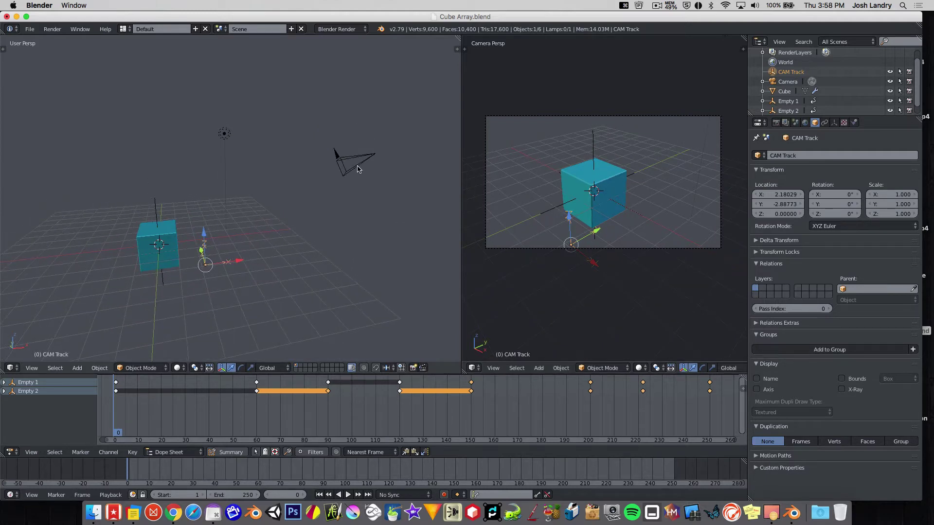
pyautogui.rightClick(356, 162)
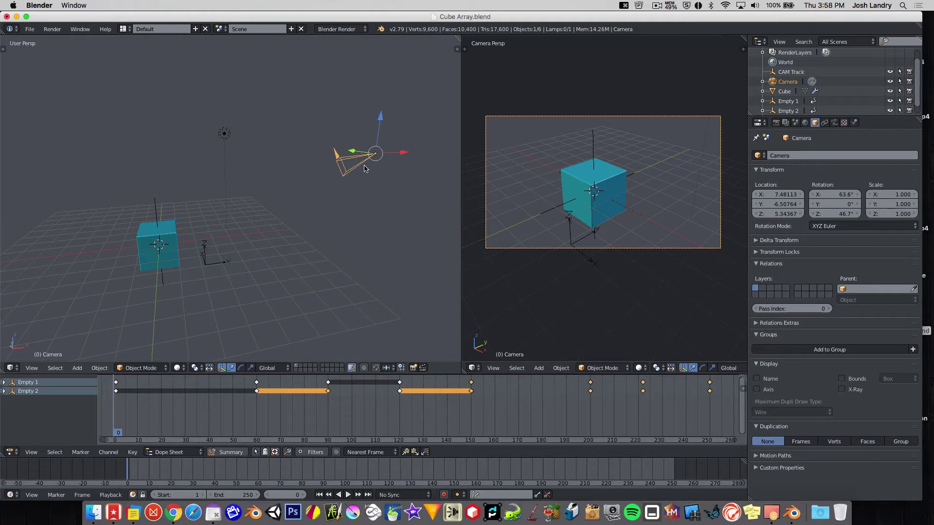
pyautogui.click(825, 124)
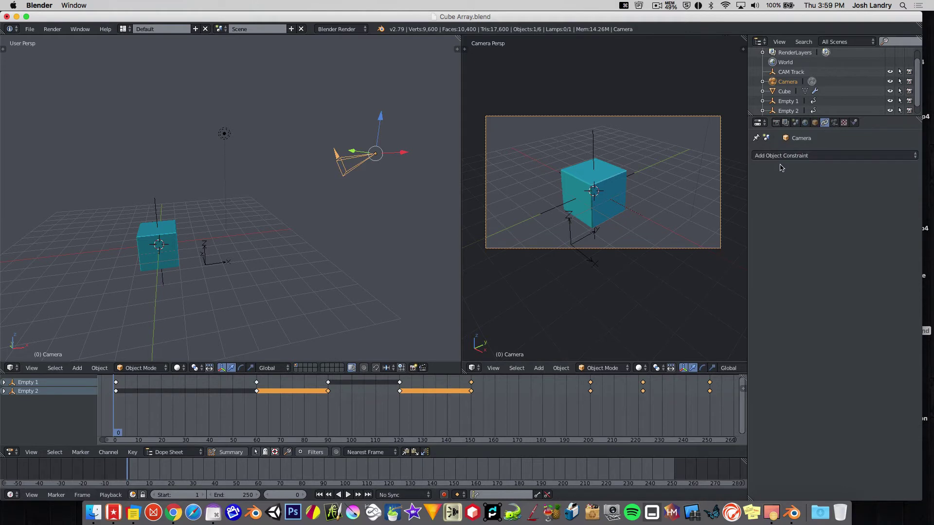
pyautogui.click(801, 155)
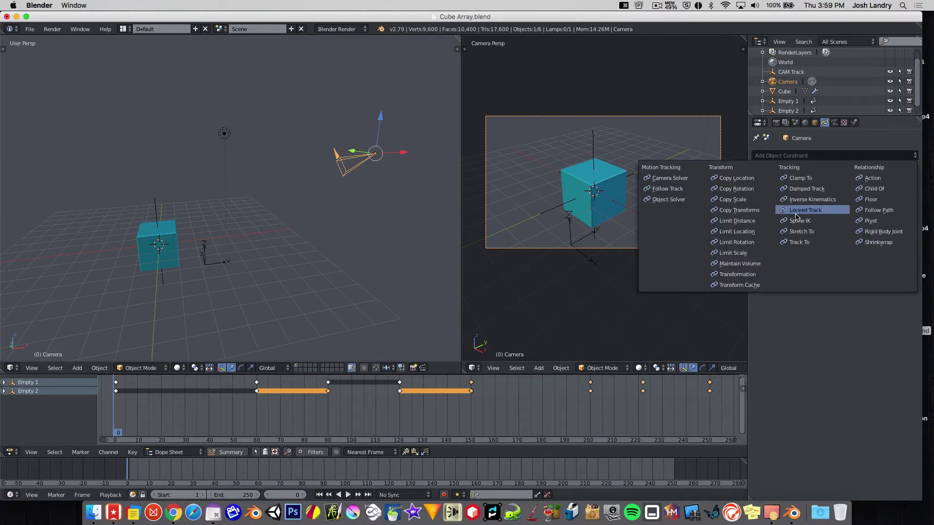
pyautogui.click(799, 242)
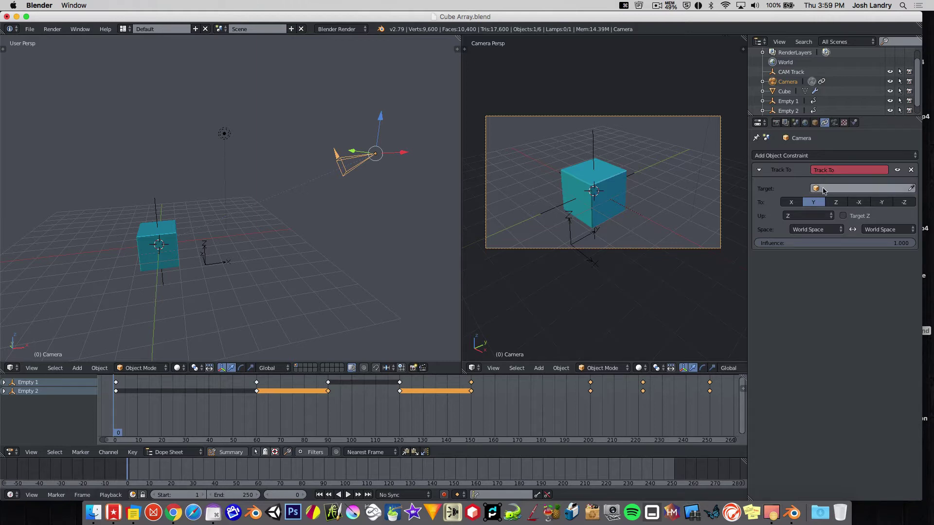
pyautogui.click(839, 189)
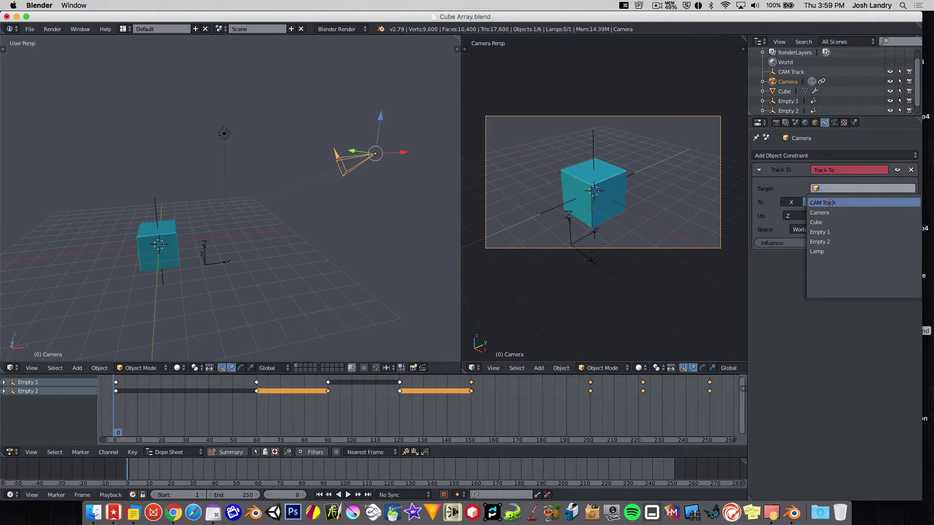
pyautogui.click(831, 204)
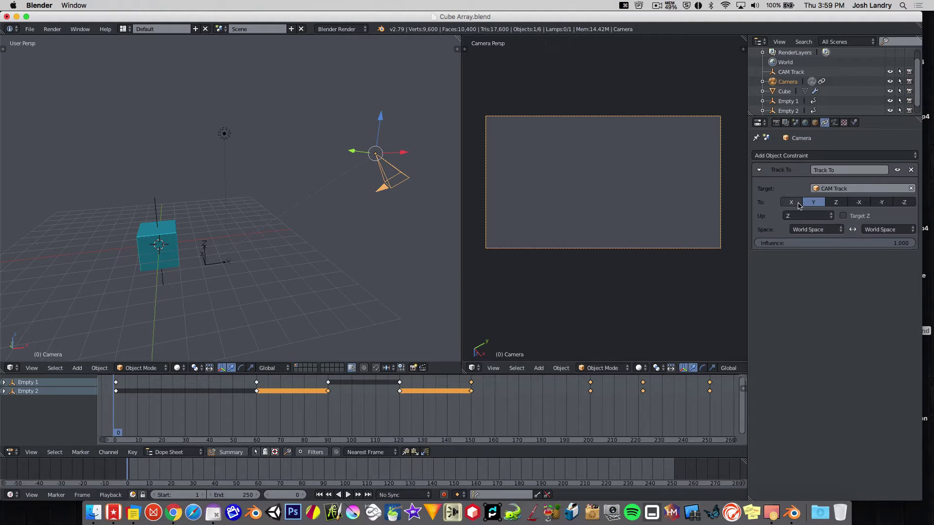
# Set the camera's Track To constraint to point along -Z with Y as the up axis.
pyautogui.click(905, 202)
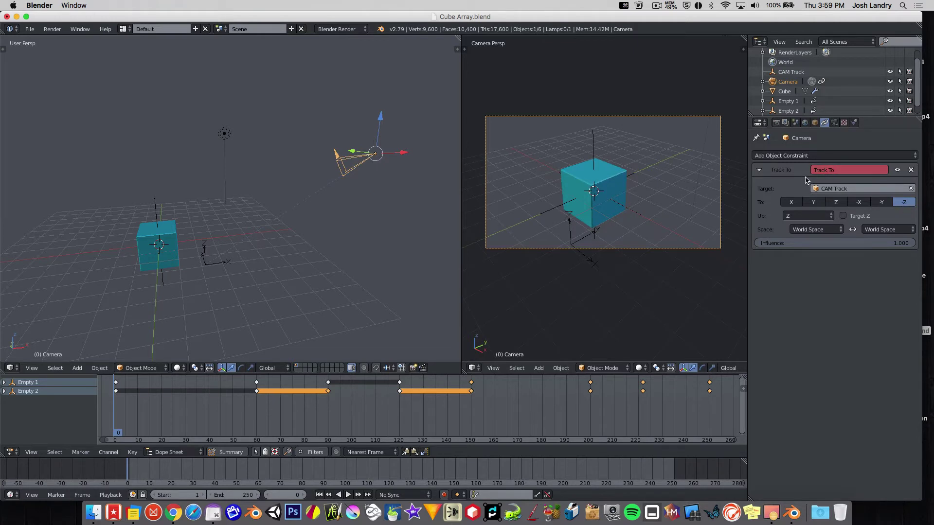
pyautogui.click(797, 219)
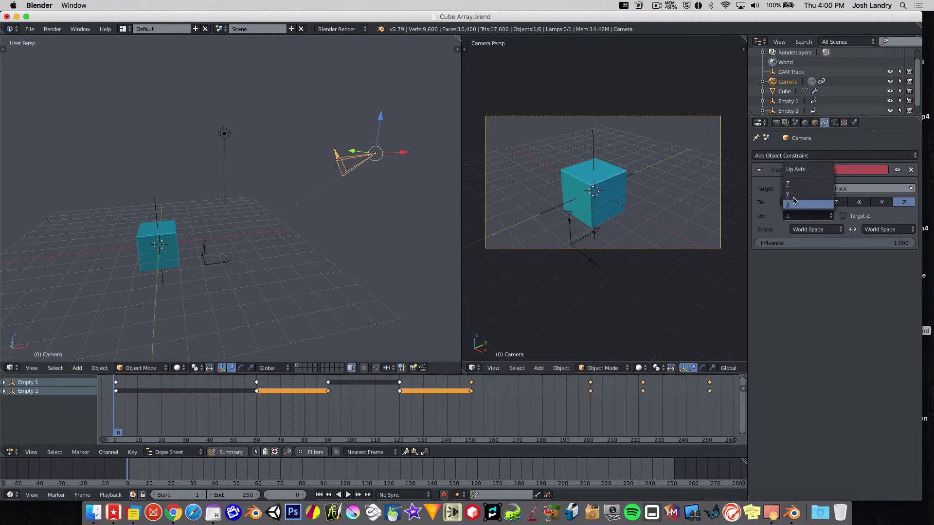
pyautogui.click(794, 196)
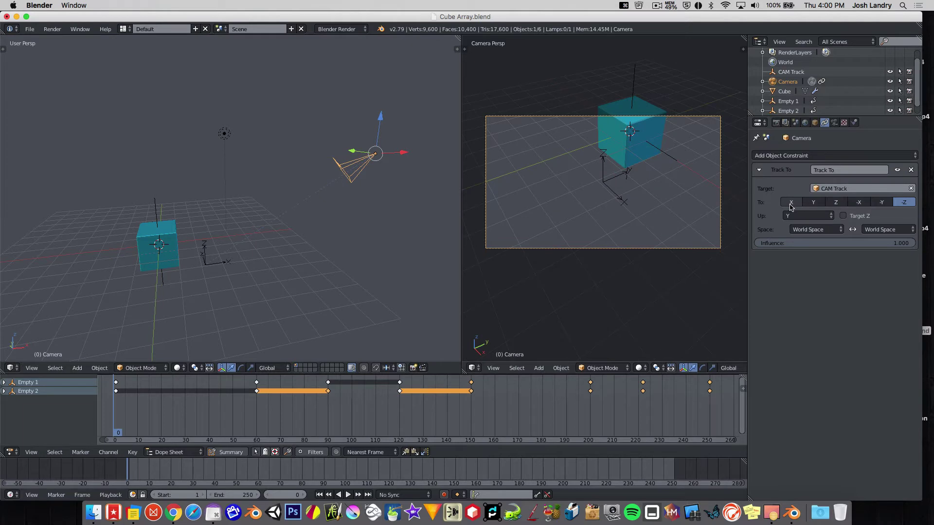
# Move the CAM Track empty around the scene to test how the camera follows it.
pyautogui.rightClick(607, 184)
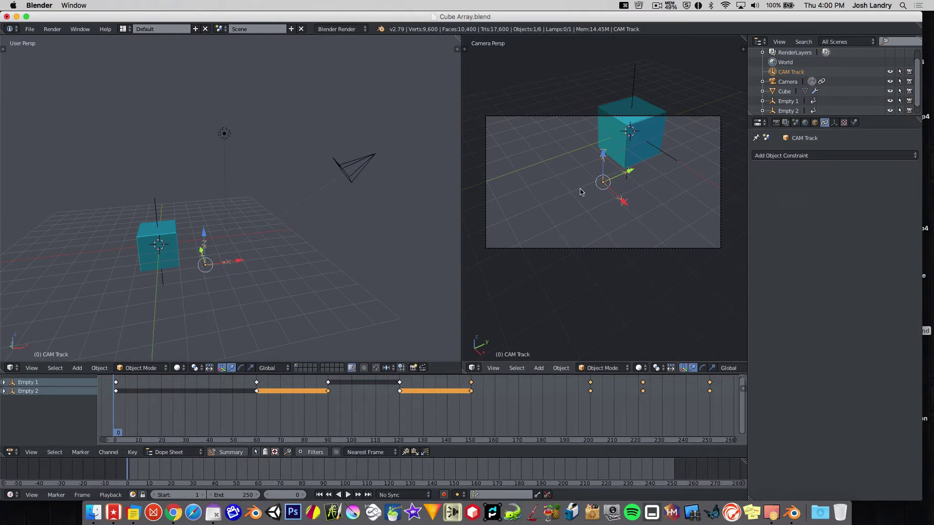
pyautogui.rightClick(348, 176)
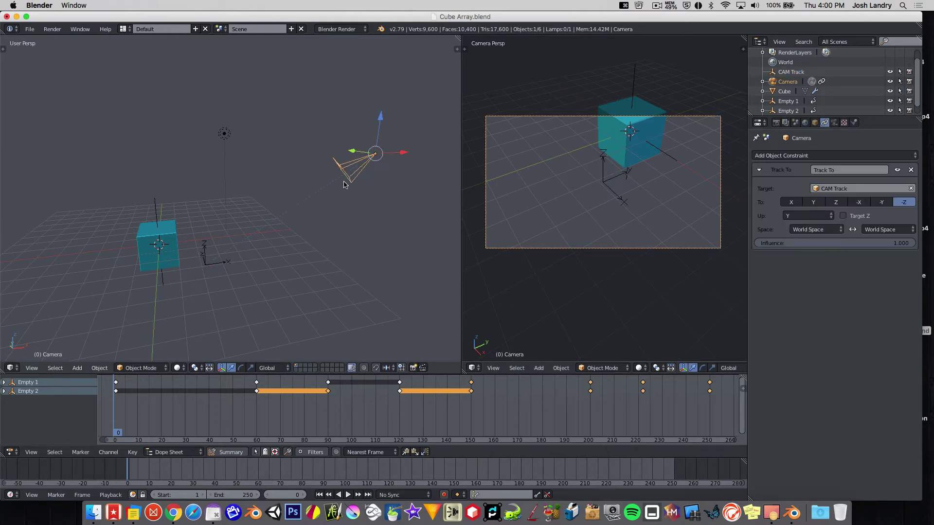
pyautogui.scroll(3, 379, 181)
pyautogui.moveTo(404, 171); pyautogui.dragTo(351, 194, button='middle')
pyautogui.rightClick(215, 278)
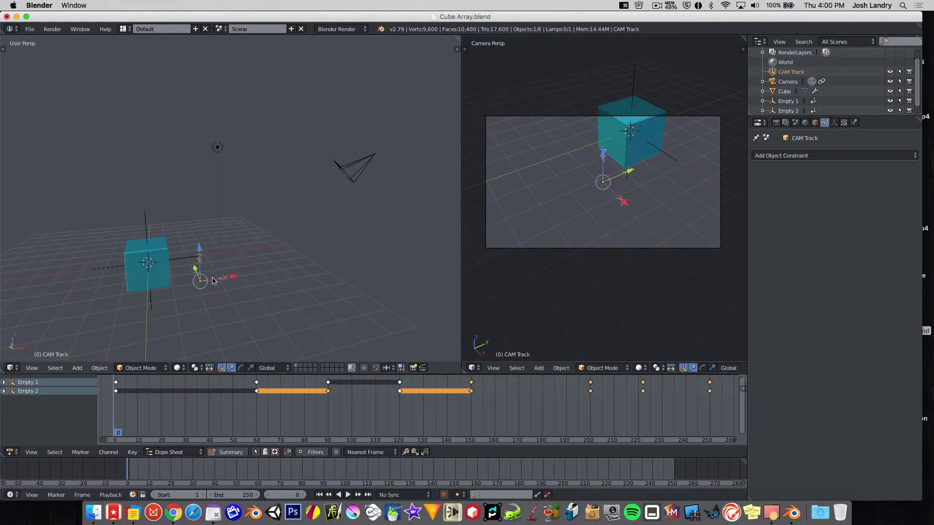
pyautogui.moveTo(365, 253); pyautogui.dragTo(344, 252, button='middle')
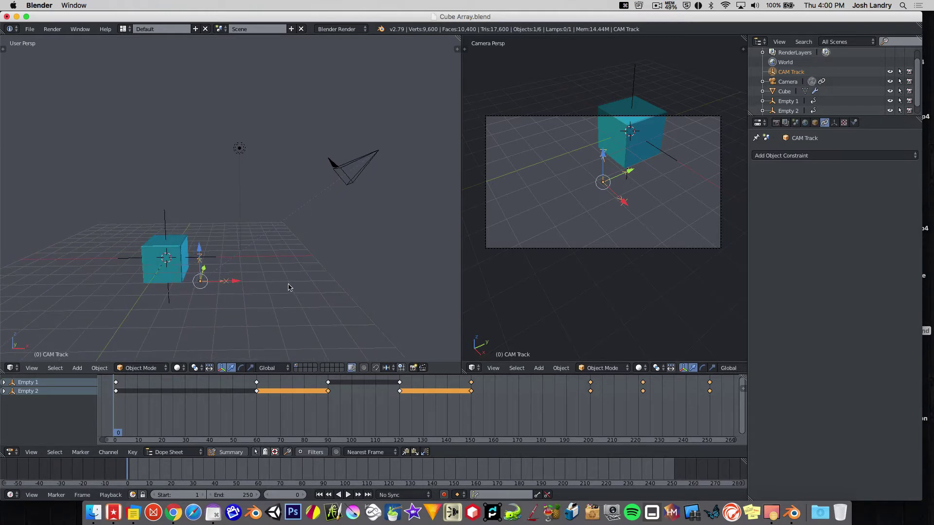
pyautogui.press('g')
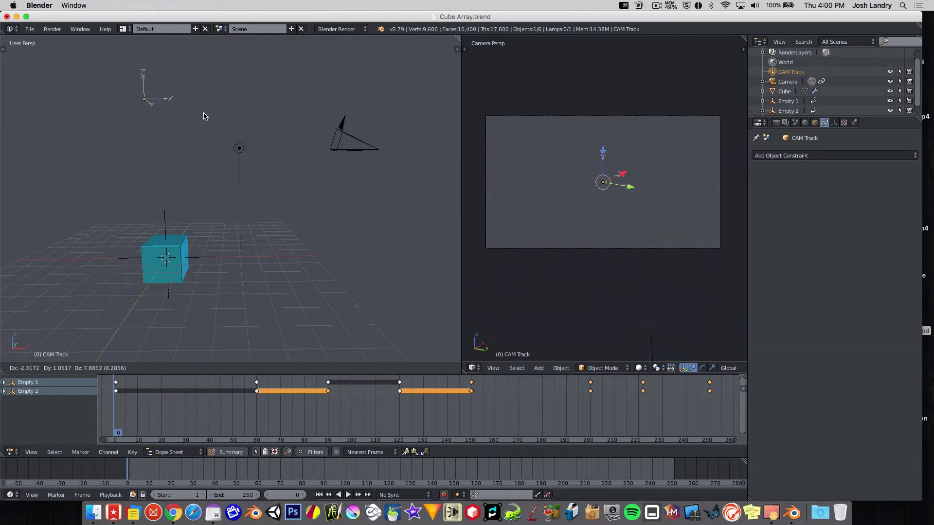
pyautogui.click(292, 263)
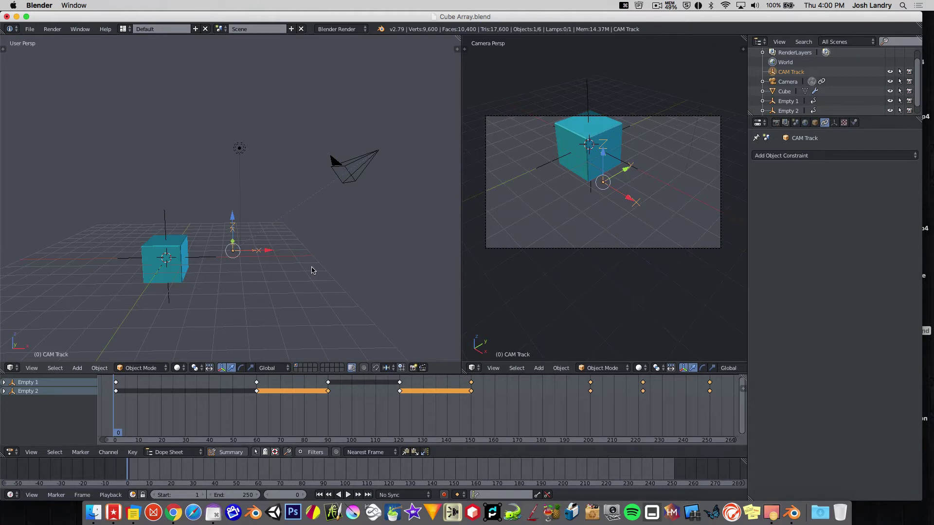
# Clear the CAM Track empty's location so it sits at the world origin, and show its transform properties.
pyautogui.keyDown('shift'); pyautogui.moveTo(318, 262); pyautogui.dragTo(330, 258, button='middle'); pyautogui.keyUp('shift')
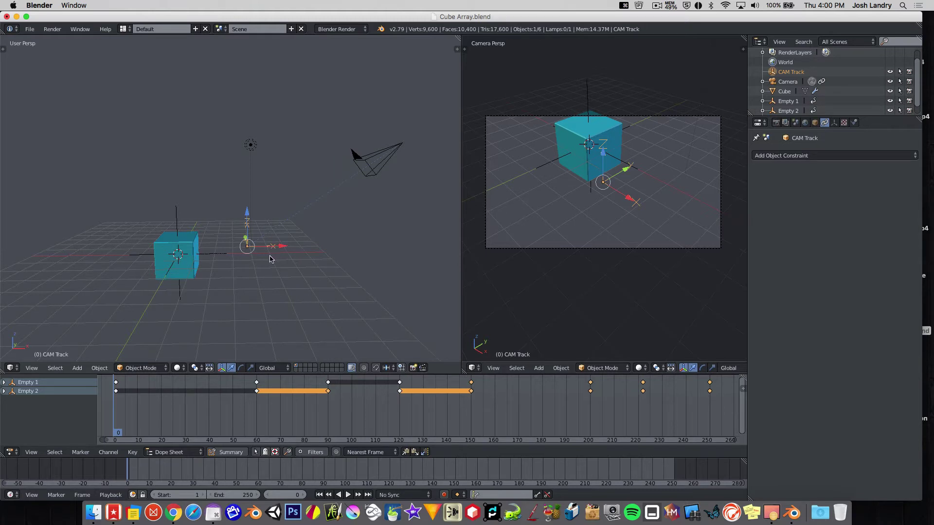
pyautogui.hotkey('alt', 'g')
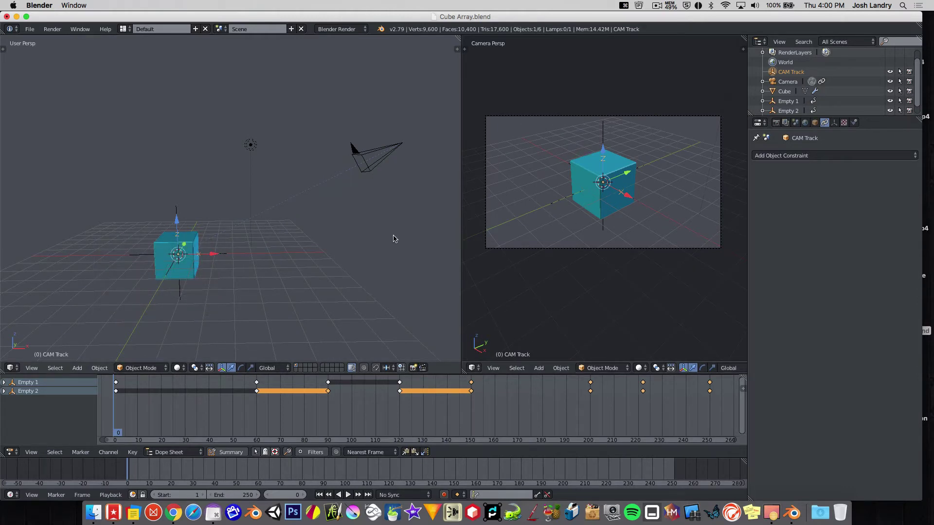
pyautogui.press('n')
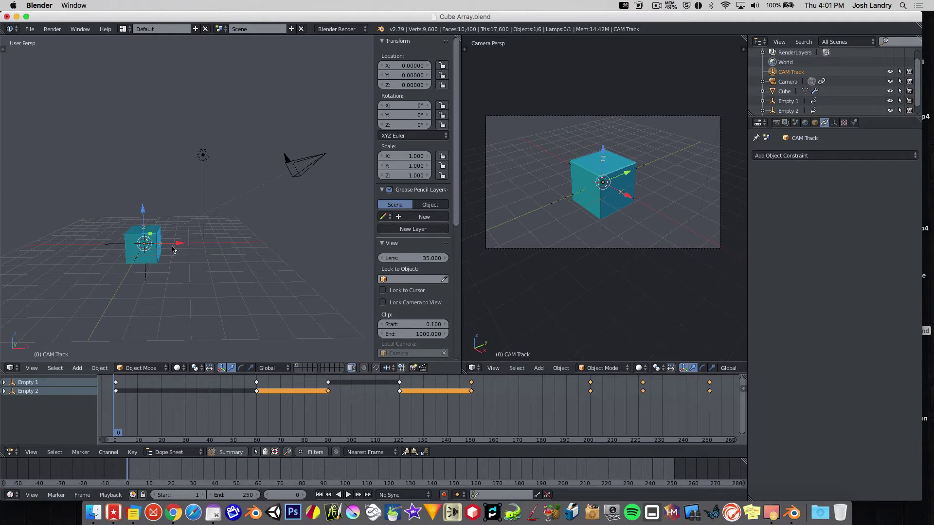
# Move the CAM Track empty off the origin and set its X, Y and Z location back to 0.
pyautogui.press('g')
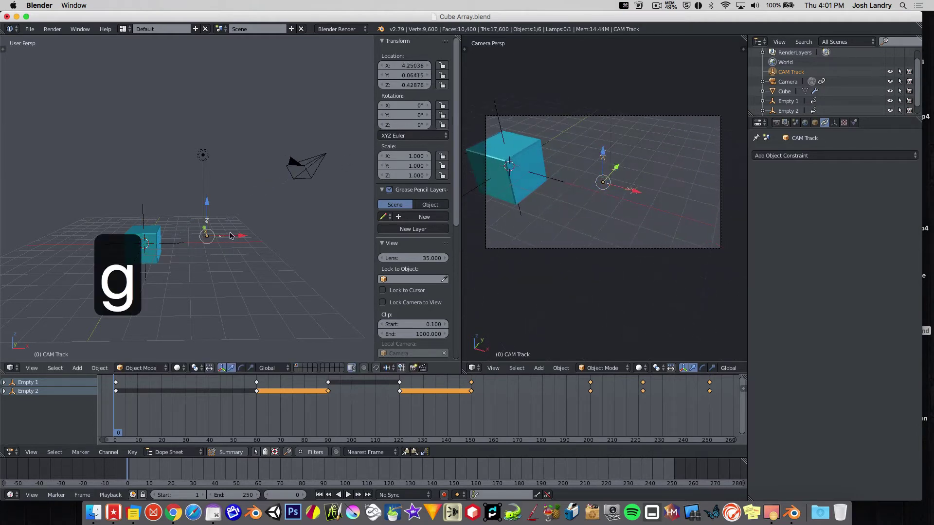
pyautogui.click(238, 230)
pyautogui.click(404, 66)
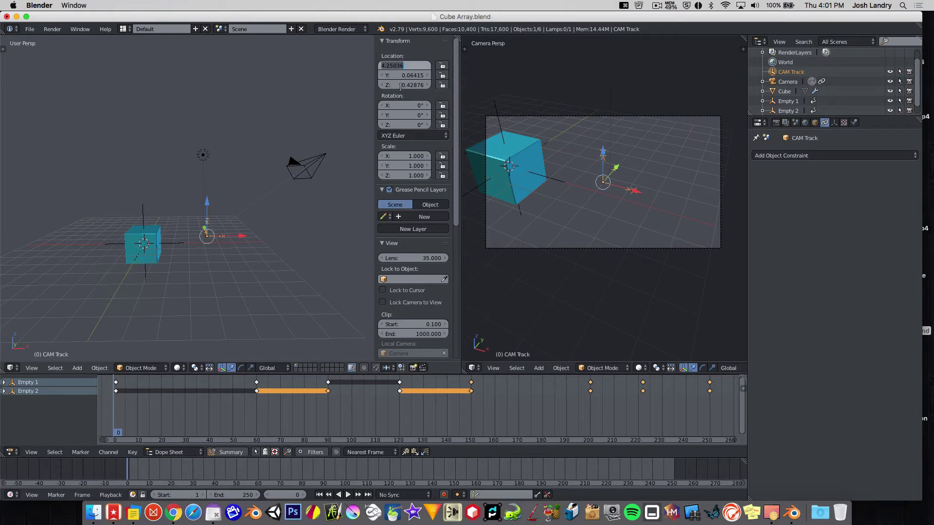
pyautogui.write('0')
pyautogui.press('Tab')
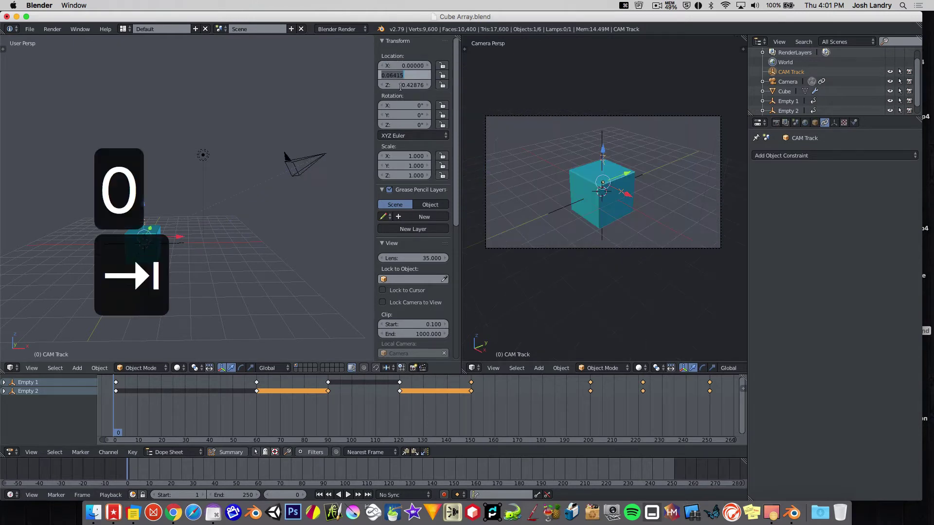
pyautogui.write('0')
pyautogui.press('Tab')
pyautogui.write('0')
pyautogui.press('Return')
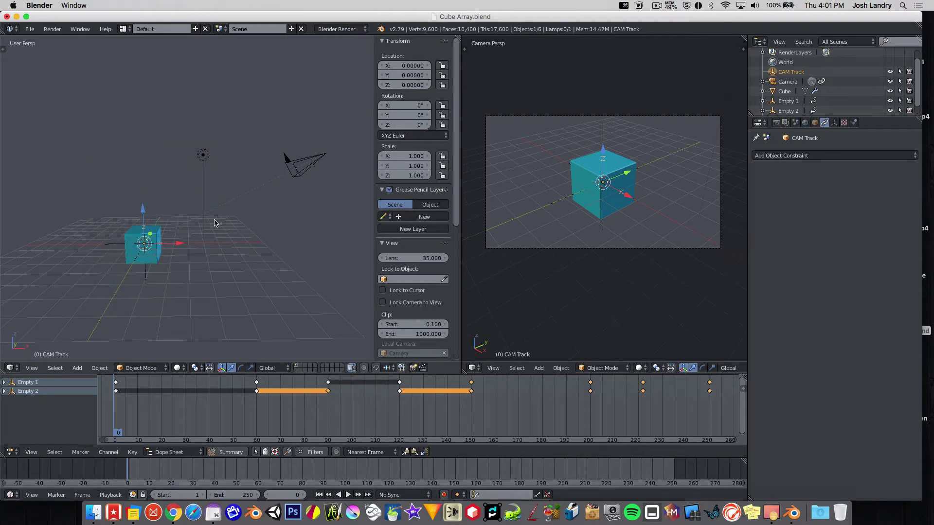
# Lower the camera to a Z location of about 1.74 and shift it along X to about 6.21.
pyautogui.moveTo(203, 222); pyautogui.dragTo(224, 210, button='middle')
pyautogui.moveTo(286, 231); pyautogui.dragTo(261, 237, button='middle')
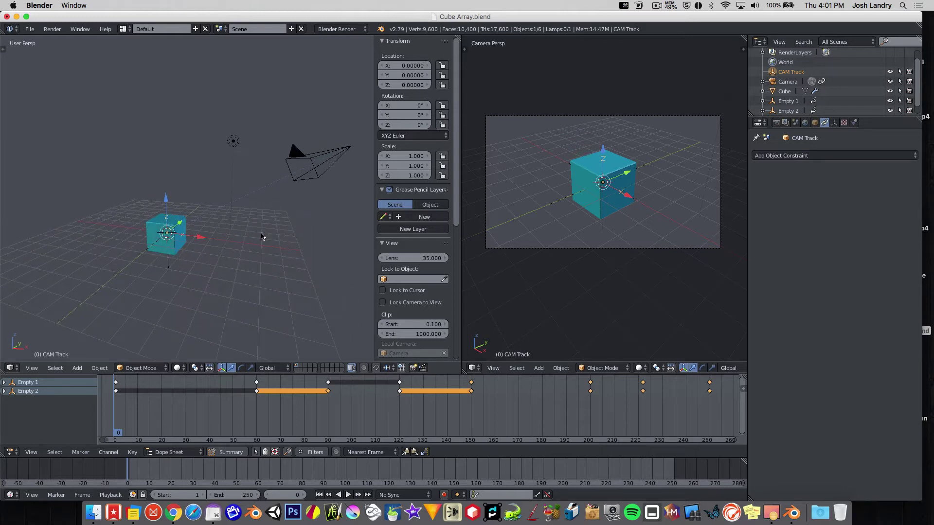
pyautogui.rightClick(306, 174)
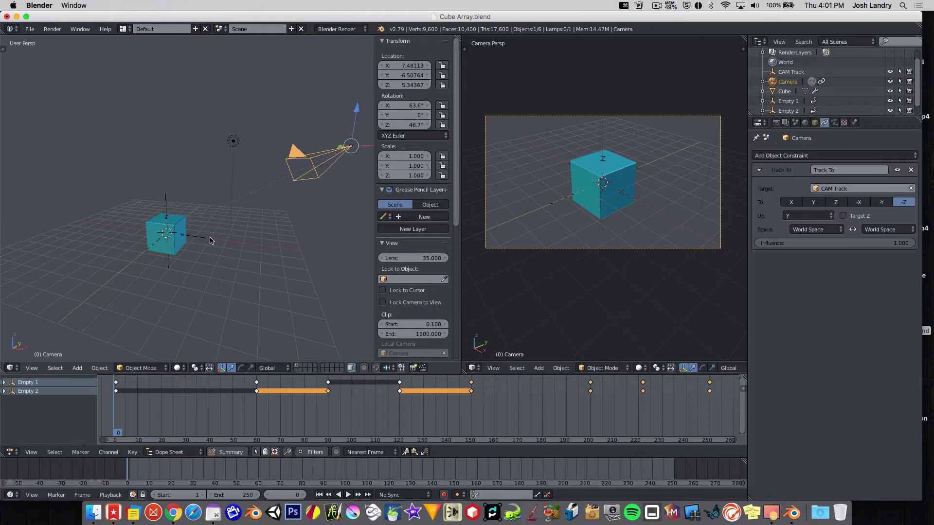
pyautogui.moveTo(356, 111); pyautogui.dragTo(287, 249)
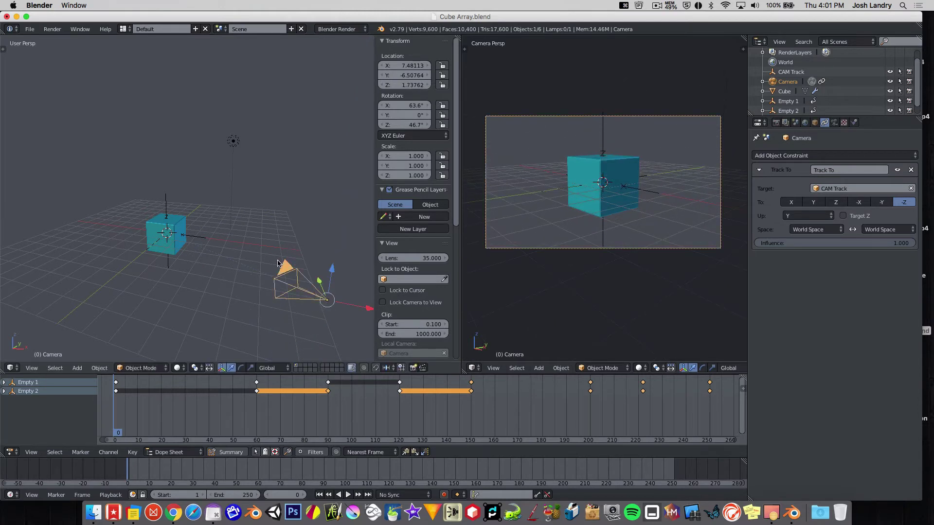
pyautogui.moveTo(358, 310); pyautogui.dragTo(299, 309)
# Switch the user perspective view to top orthographic and split it into two stacked views.
pyautogui.press('KP_7')
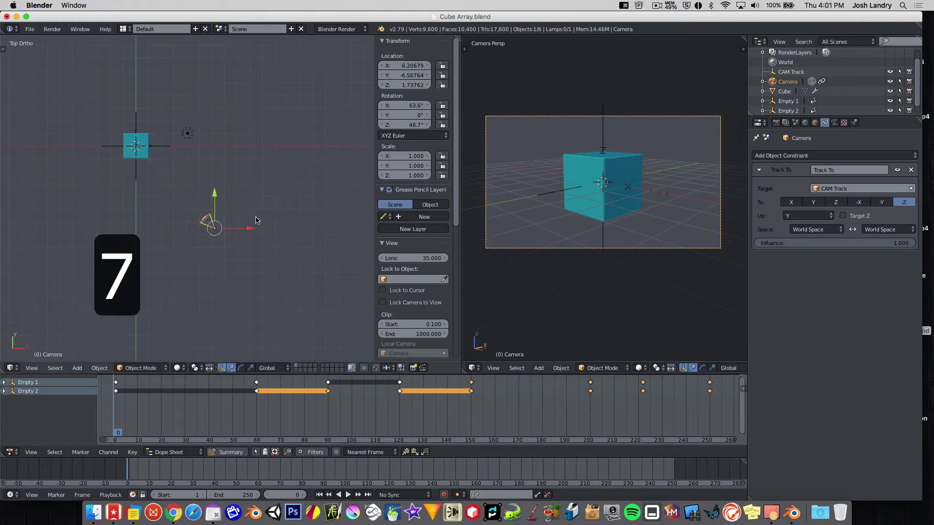
pyautogui.keyDown('shift'); pyautogui.moveTo(208, 257); pyautogui.dragTo(256, 204, button='middle'); pyautogui.keyUp('shift')
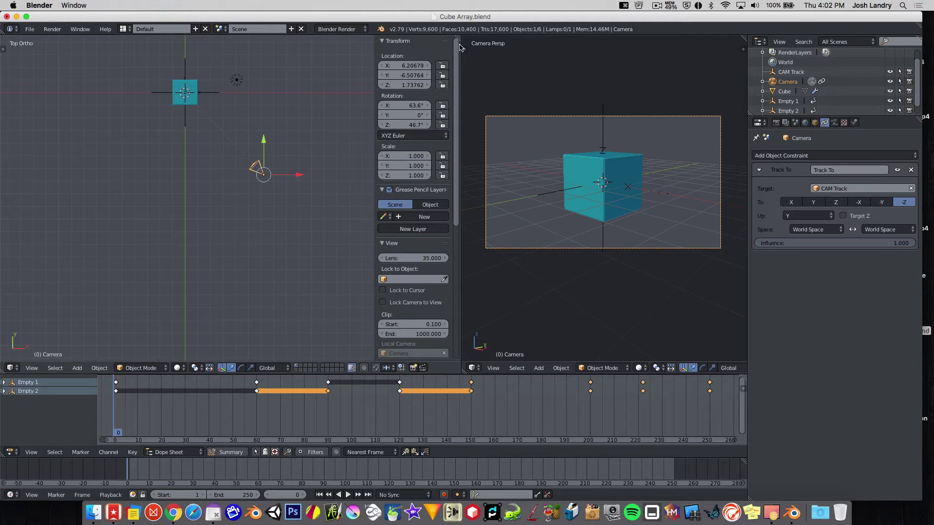
pyautogui.moveTo(457, 38); pyautogui.dragTo(446, 228)
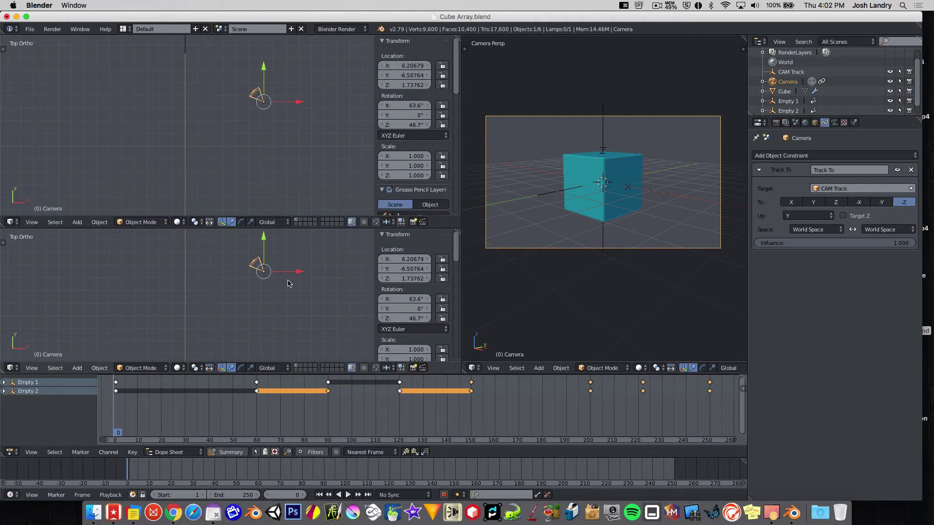
# Hide the properties region in the lower stacked view and turn it to perspective, framing the cube and camera in both stacked views.
pyautogui.press('n')
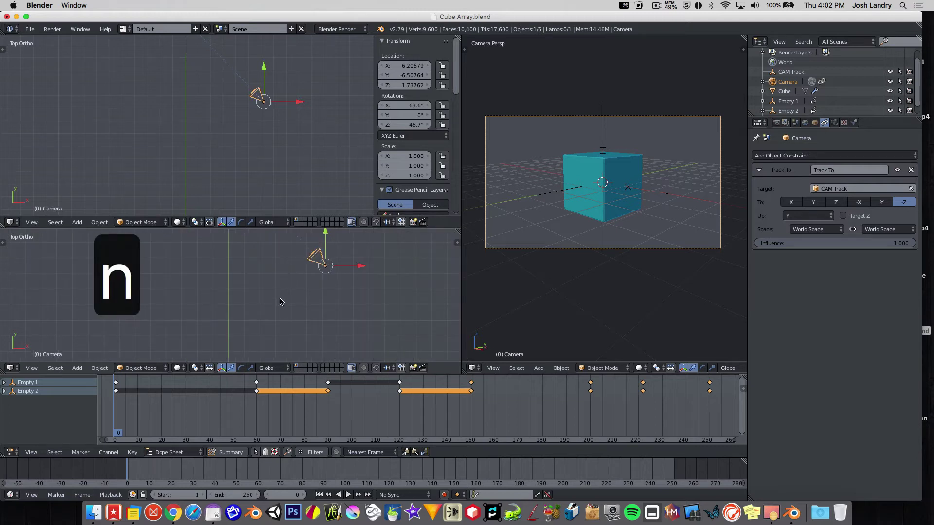
pyautogui.moveTo(265, 322); pyautogui.dragTo(271, 298, button='middle')
pyautogui.scroll(-5, 277, 281)
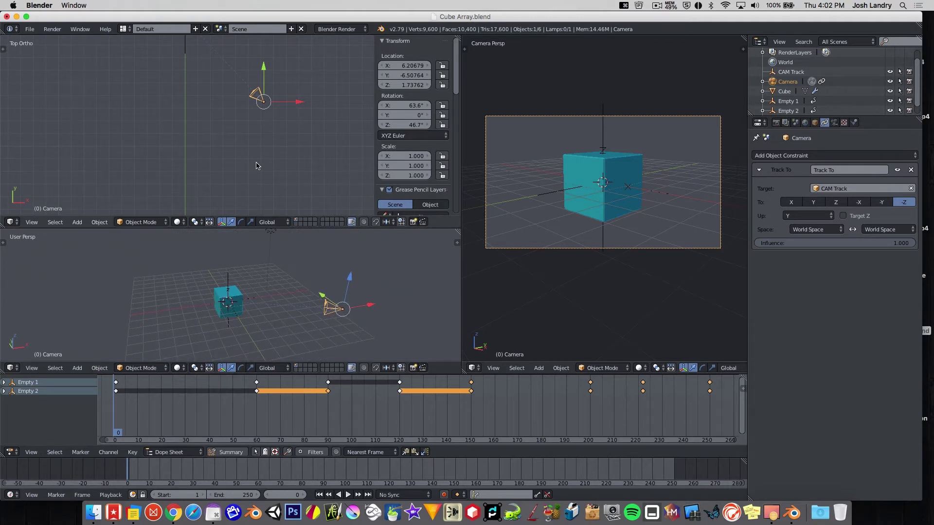
pyautogui.scroll(-2, 257, 158)
pyautogui.keyDown('shift'); pyautogui.moveTo(246, 130); pyautogui.dragTo(246, 168, button='middle'); pyautogui.keyUp('shift')
pyautogui.scroll(1, 258, 170)
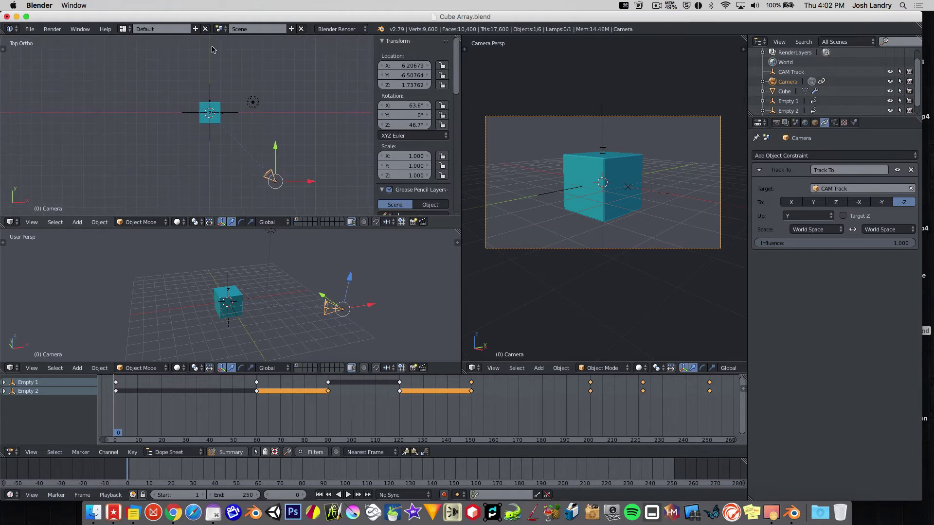
pyautogui.scroll(-2, 207, 141)
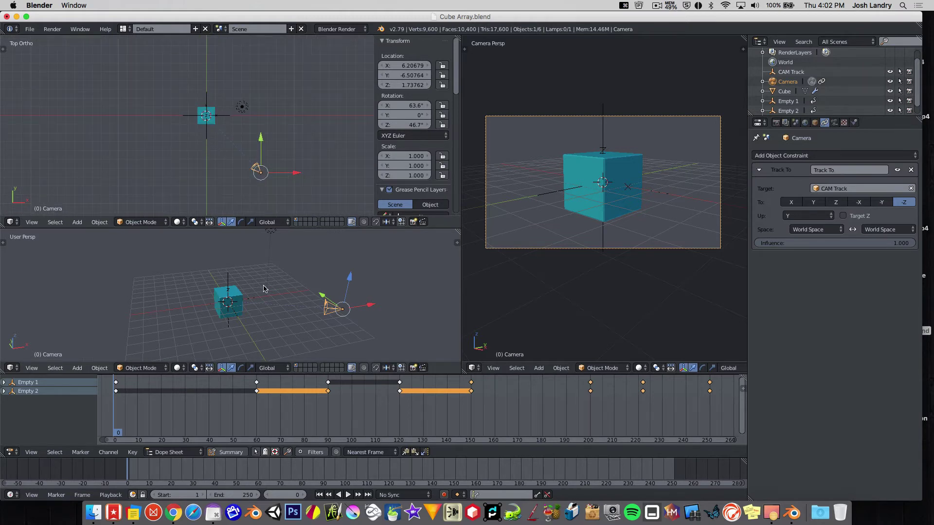
pyautogui.moveTo(263, 289); pyautogui.dragTo(275, 287, button='middle')
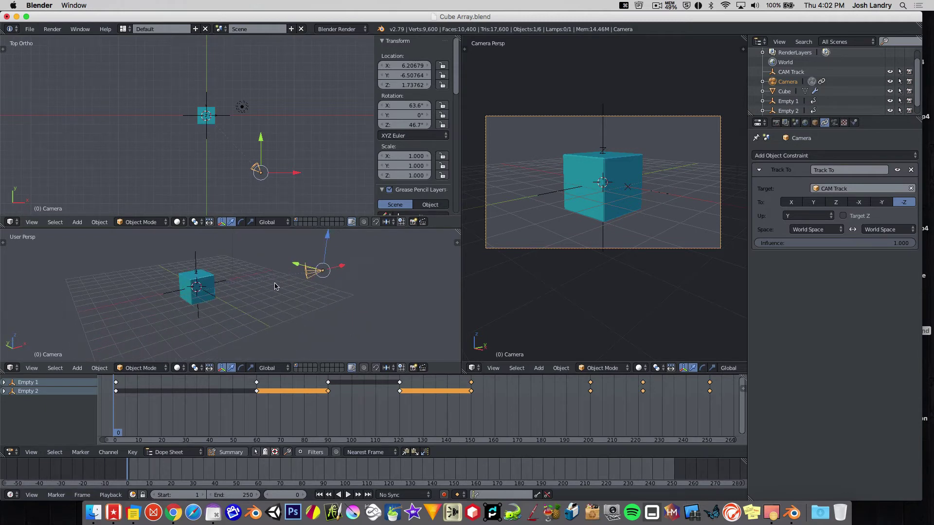
# Widen the two stacked views against the camera view and save over the existing Cube Array.blend file.
pyautogui.moveTo(460, 296); pyautogui.dragTo(526, 291)
pyautogui.press('Home')
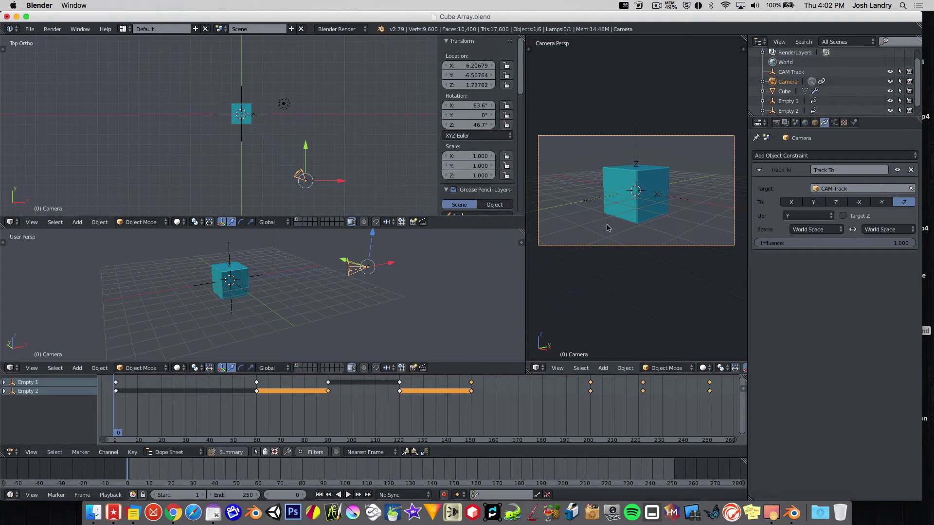
pyautogui.moveTo(301, 303); pyautogui.dragTo(300, 312, button='middle')
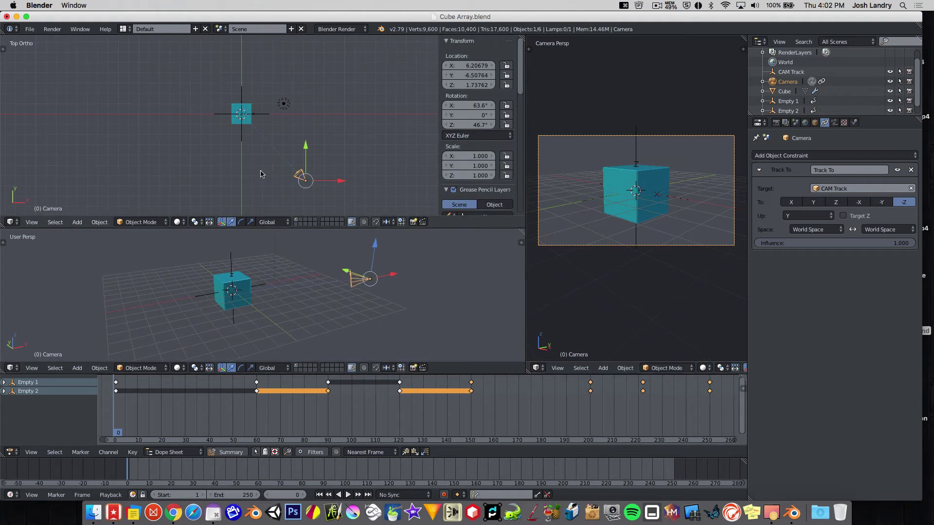
pyautogui.hotkey('ctrl', 's')
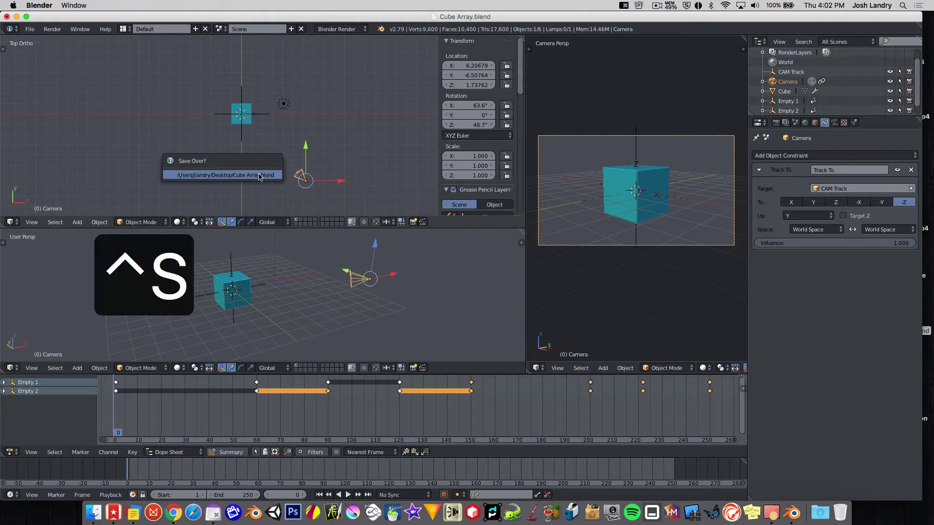
pyautogui.click(259, 177)
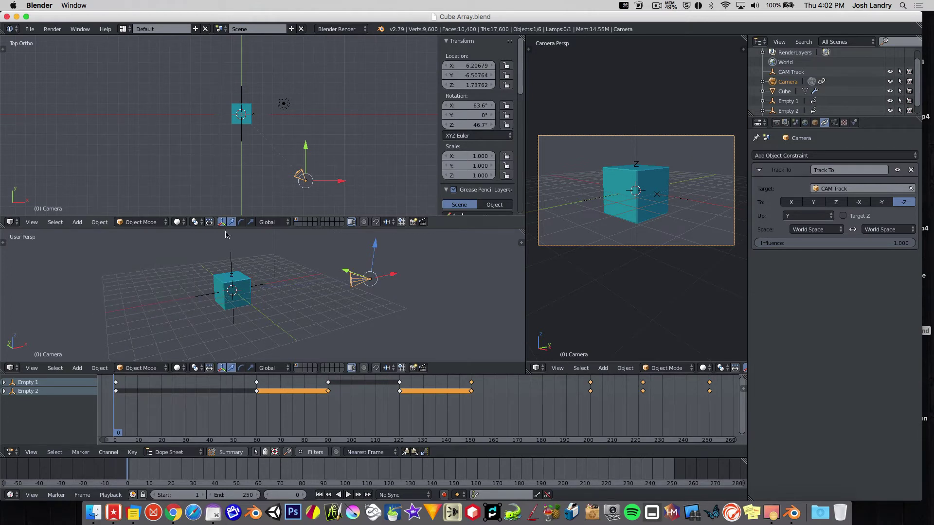
# Insert a Location keyframe for the camera at frame 1 and collapse its channels in the Dope Sheet.
pyautogui.click(320, 495)
pyautogui.press('i')
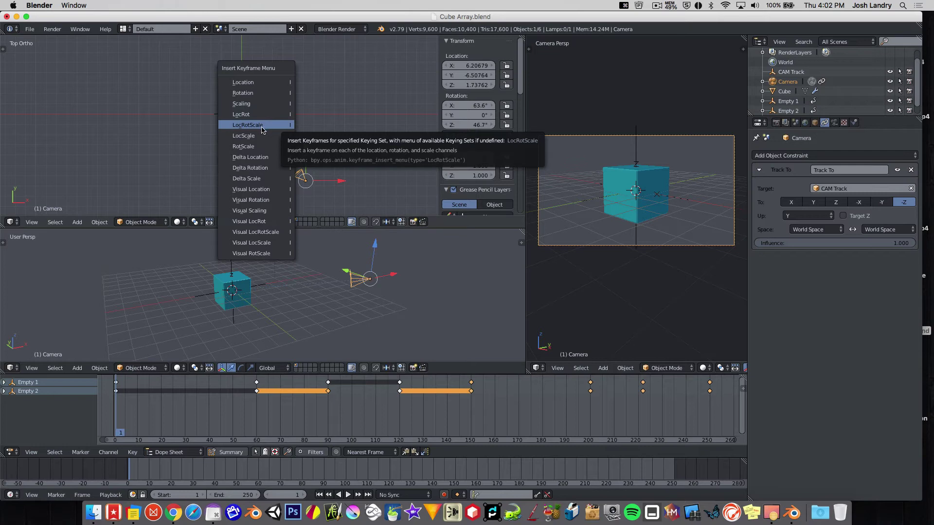
pyautogui.click(252, 83)
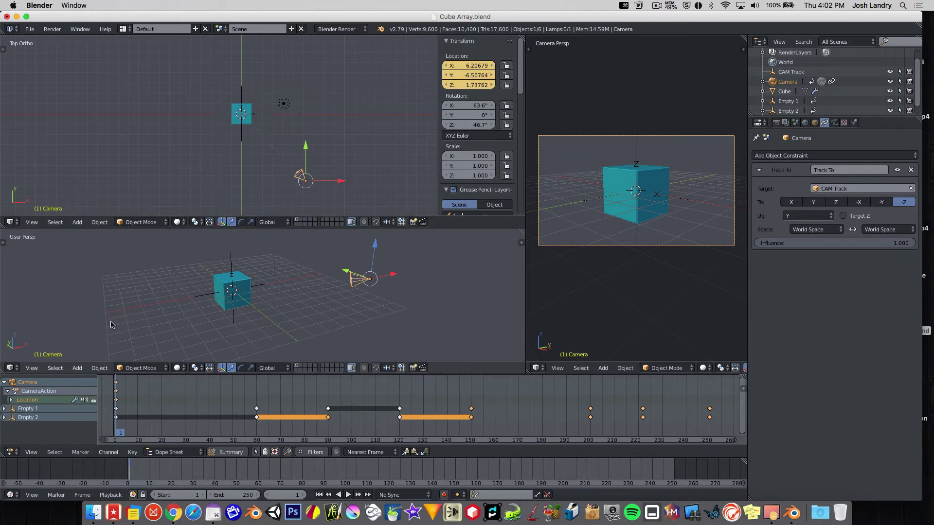
pyautogui.click(3, 383)
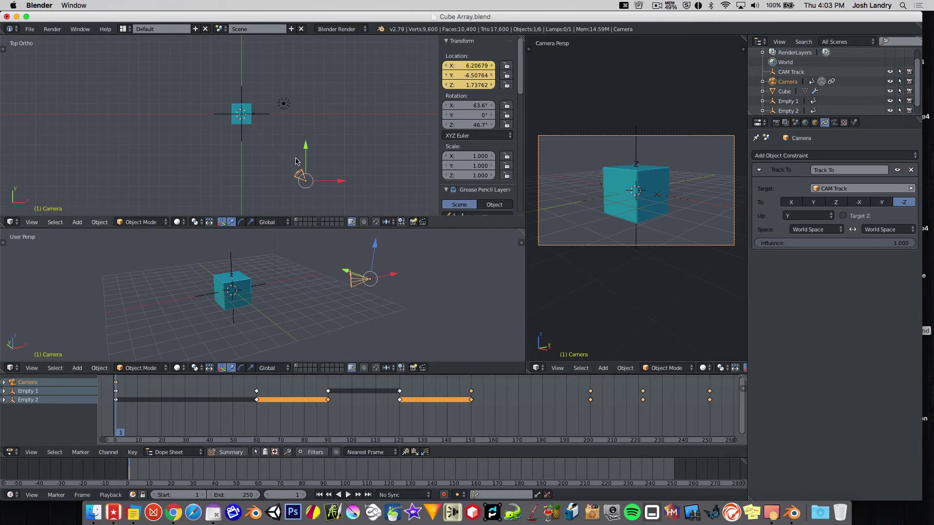
# Play the animation up to frame 38 and move the camera across the first cube to about X -5.9, Y -6.2.
pyautogui.hotkey('alt', 'a')
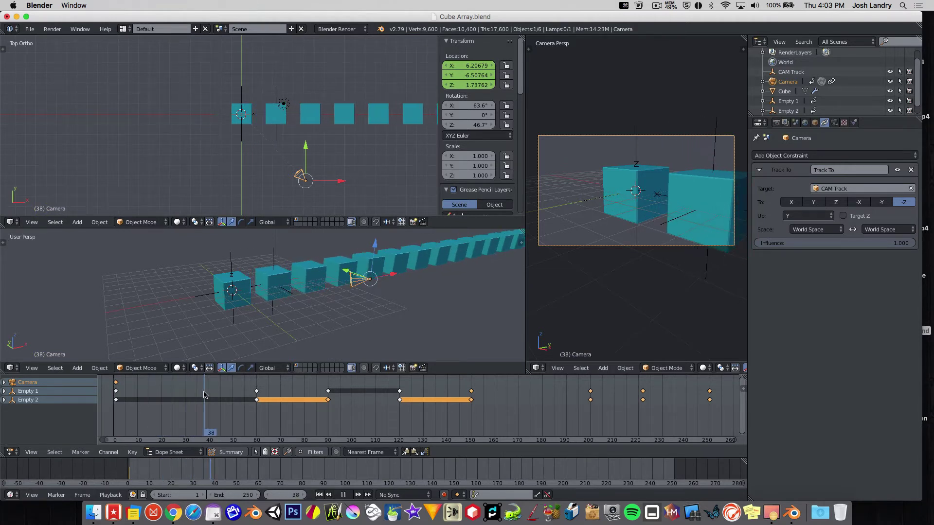
pyautogui.hotkey('alt', 'a')
pyautogui.scroll(-3, 252, 167)
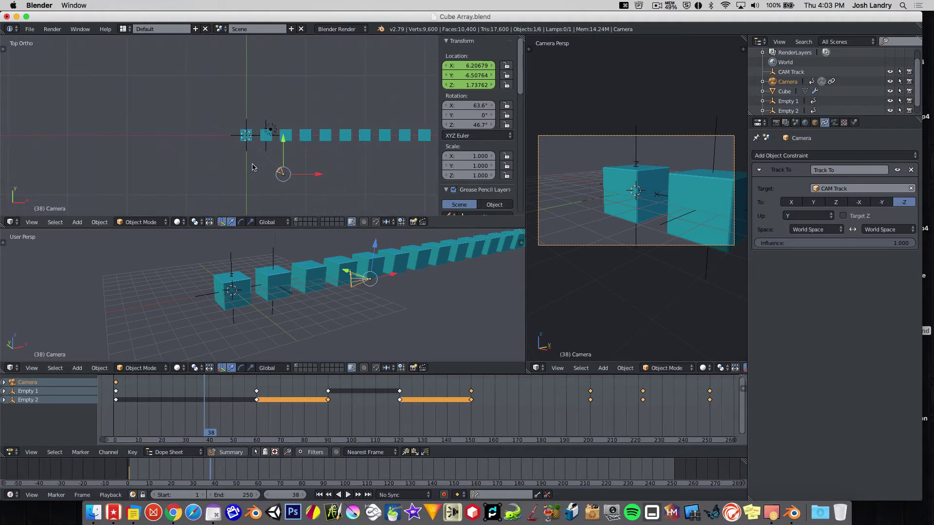
pyautogui.keyDown('shift'); pyautogui.moveTo(270, 175); pyautogui.dragTo(233, 143, button='middle'); pyautogui.keyUp('shift')
pyautogui.scroll(-1, 281, 149)
pyautogui.scroll(-4, 251, 155)
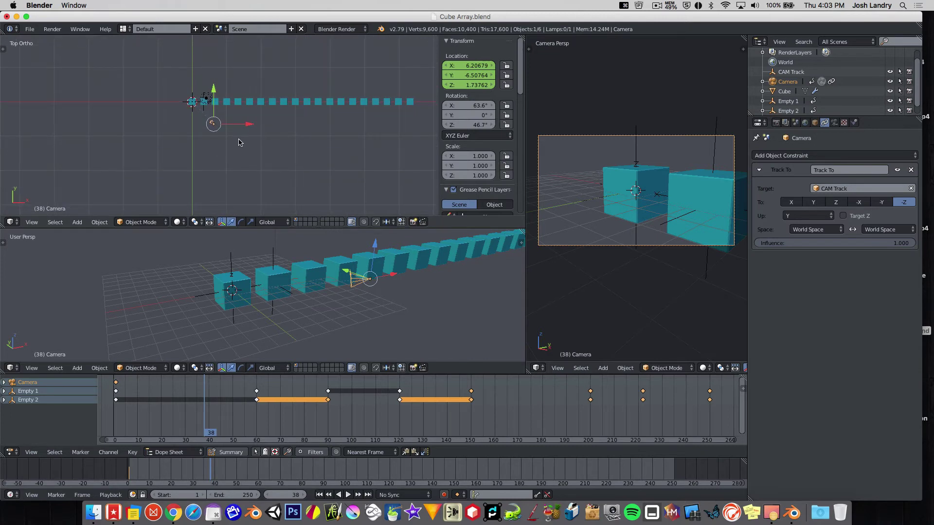
pyautogui.press('g')
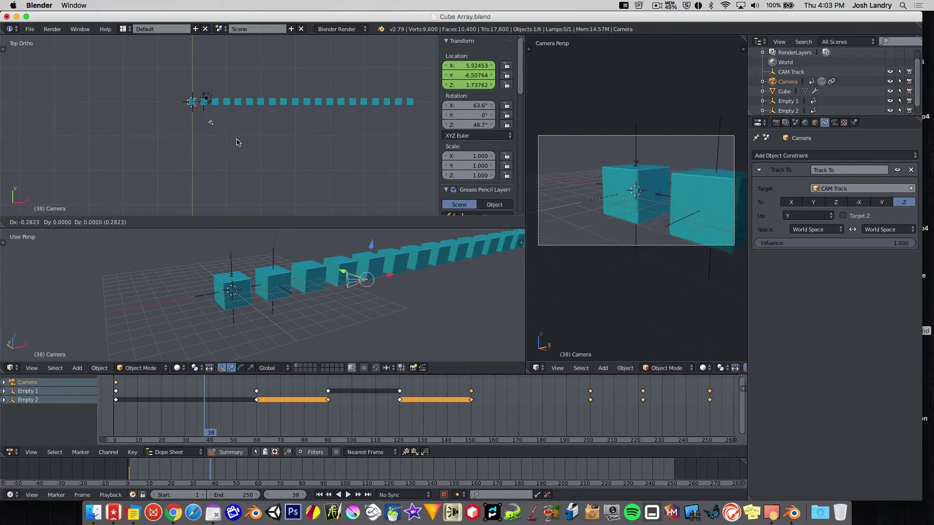
pyautogui.click(197, 141)
pyautogui.scroll(2, 198, 136)
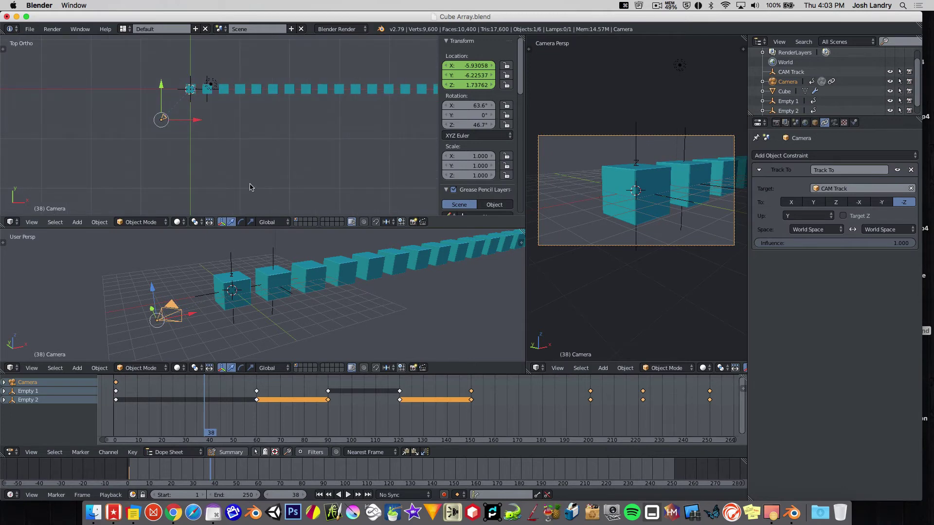
# Move the CAM Track empty along the cube row to the last cube, at about X 62.6, Y -0.1.
pyautogui.click(791, 72)
pyautogui.scroll(-1, 293, 150)
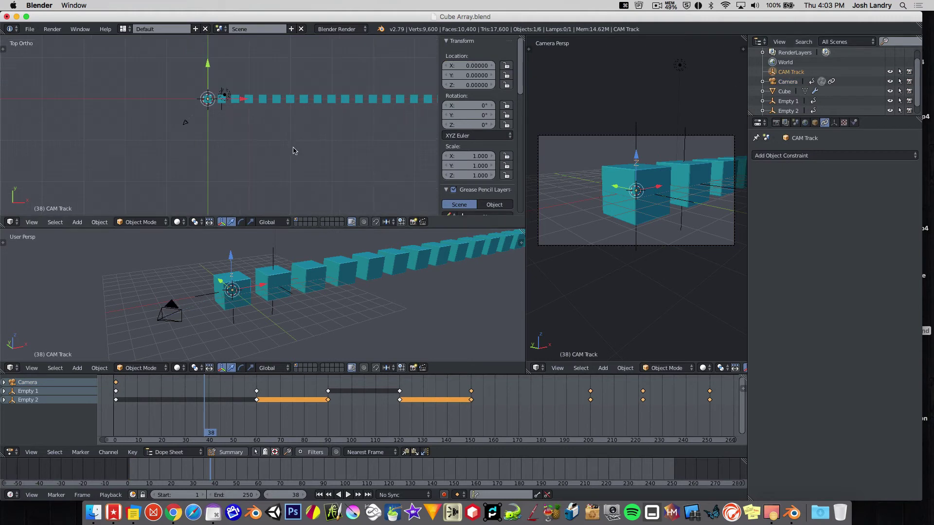
pyautogui.keyDown('shift'); pyautogui.moveTo(292, 144); pyautogui.dragTo(212, 153, button='middle'); pyautogui.keyUp('shift')
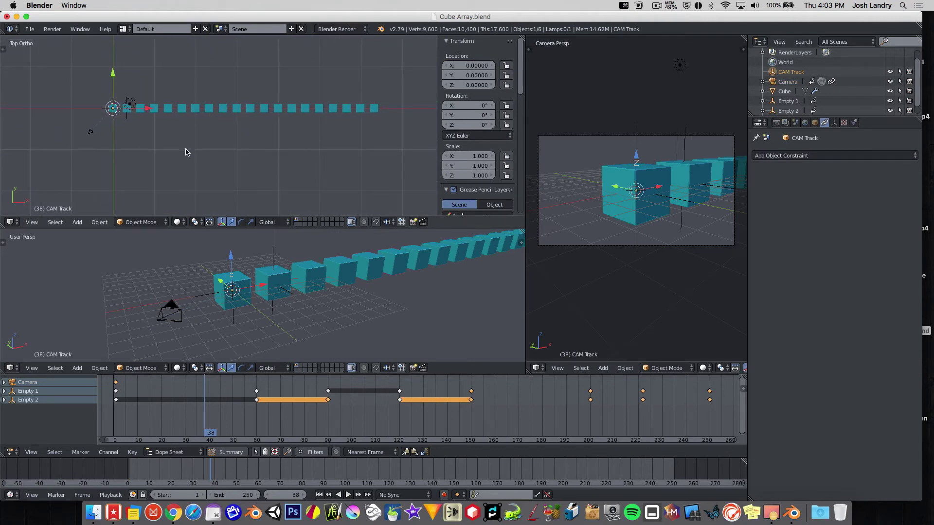
pyautogui.press('g')
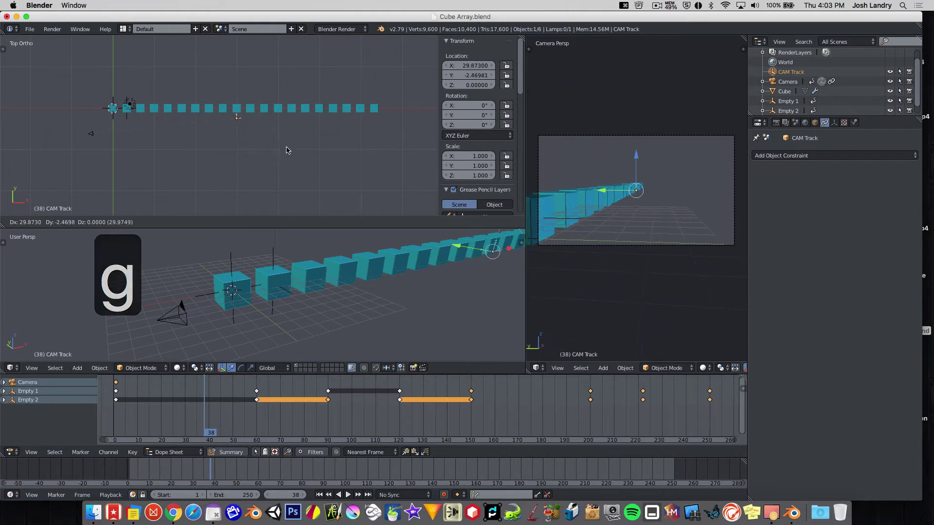
pyautogui.click(394, 143)
# Move the camera farther from the cube row, to about X -3.7, Y -12.3.
pyautogui.rightClick(92, 137)
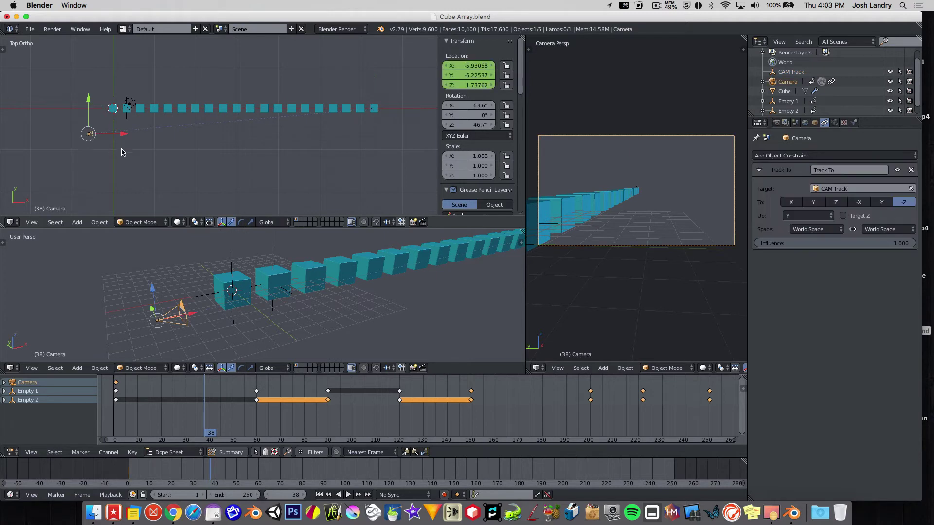
pyautogui.press('g')
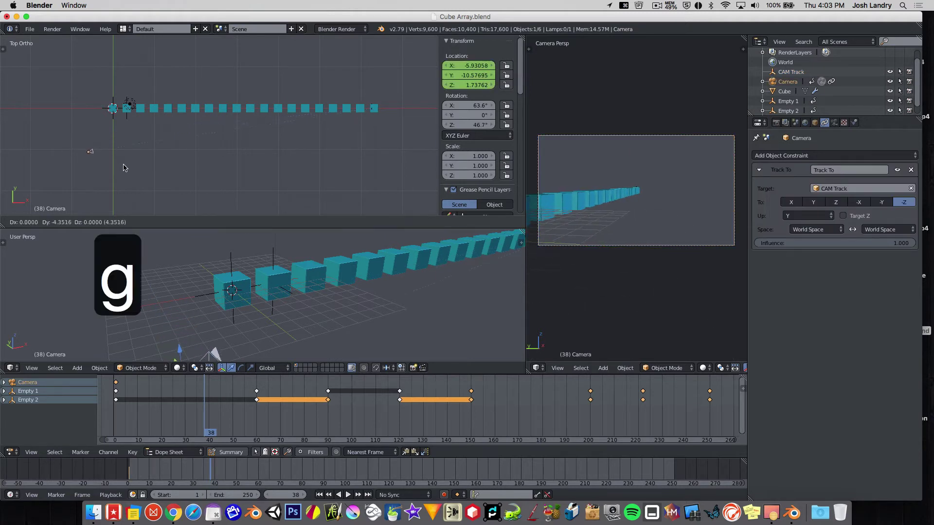
pyautogui.click(134, 174)
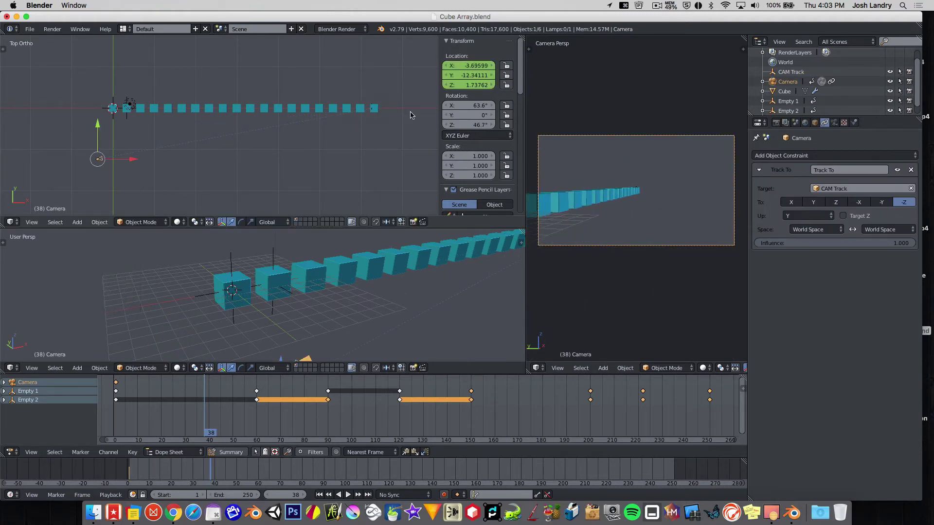
# Move the CAM Track empty back along the cube row to about X 46.5, Y -0.2.
pyautogui.click(799, 72)
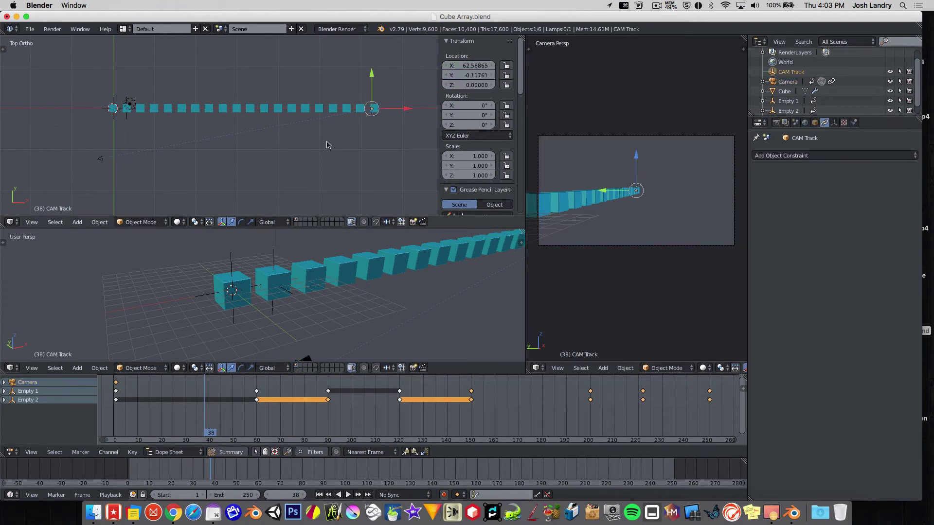
pyautogui.press('g')
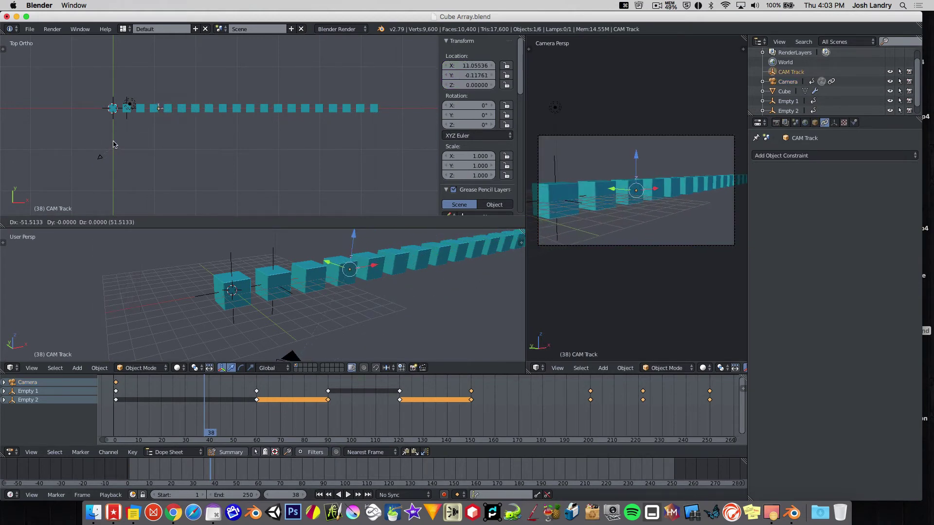
pyautogui.click(260, 145)
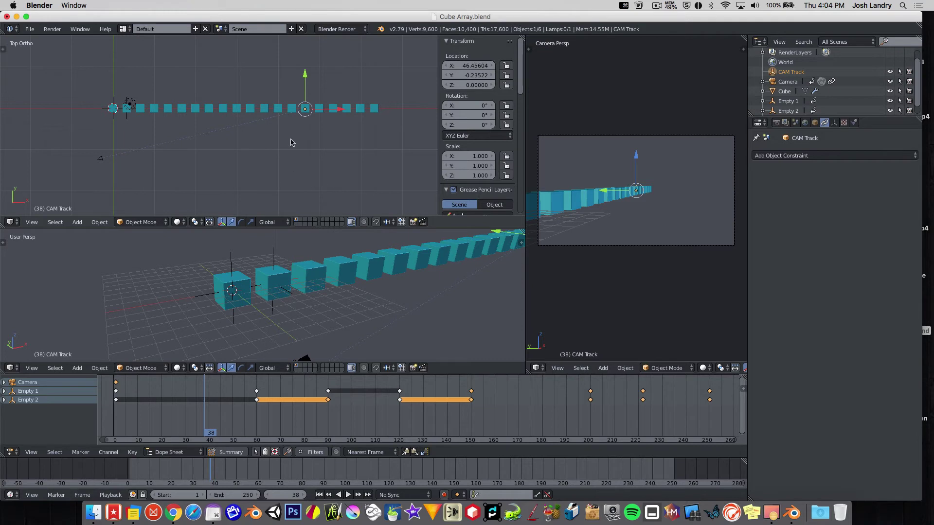
# Add the camera to the CAM Track selection and insert a Location keyframe for both at frame 38.
pyautogui.rightClick(102, 159)
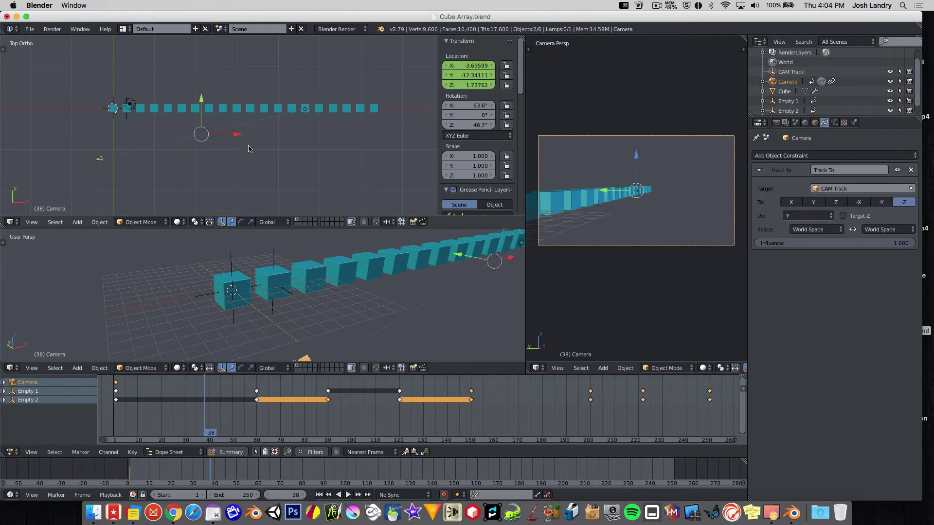
pyautogui.press('i')
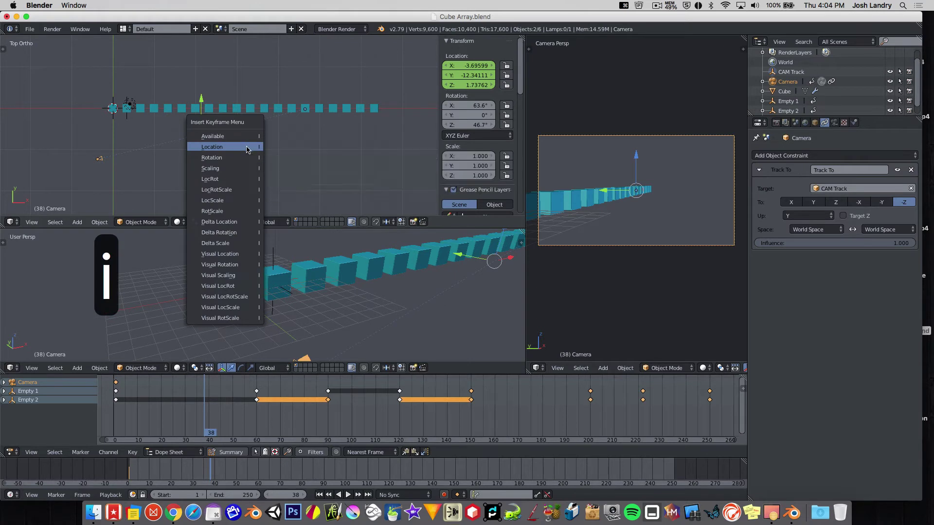
pyautogui.click(247, 148)
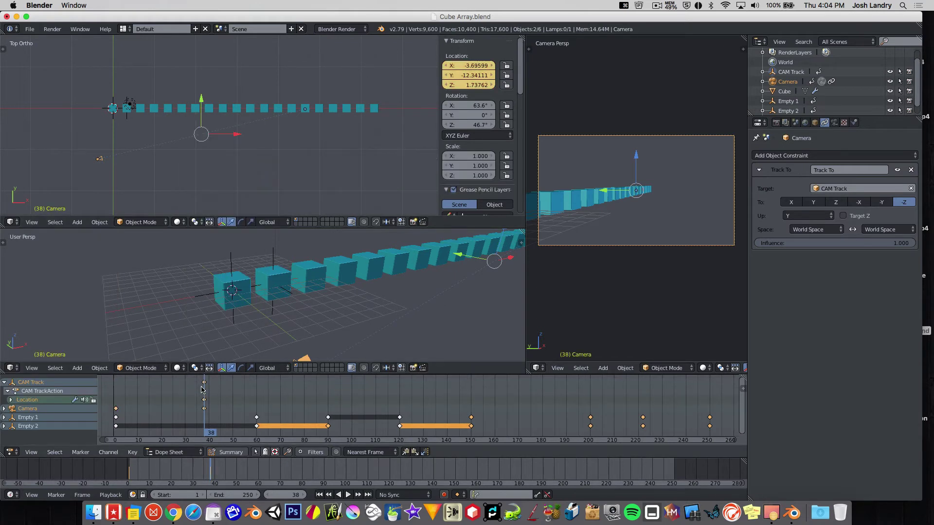
# At frame 0, set the CAM Track empty's X, Y and Z location to 0 and insert a Location keyframe.
pyautogui.moveTo(203, 390); pyautogui.dragTo(115, 382)
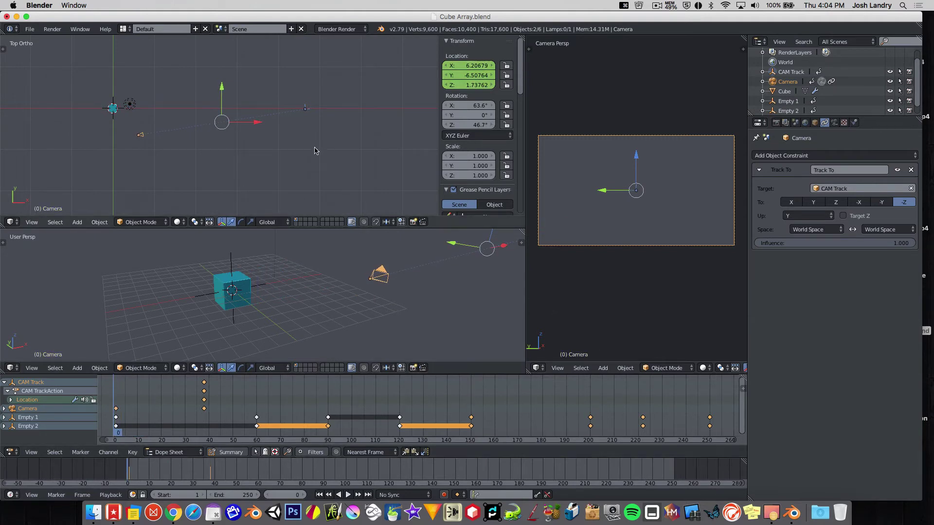
pyautogui.rightClick(306, 109)
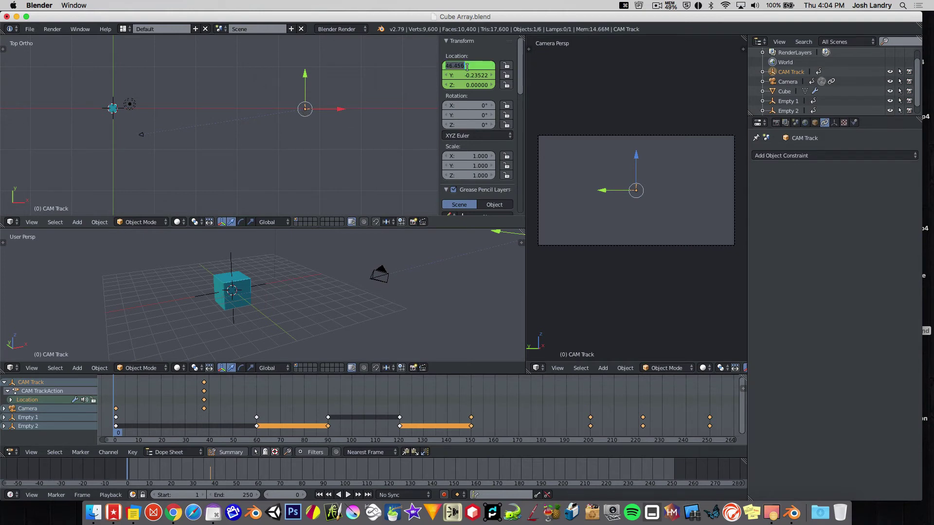
pyautogui.write('0')
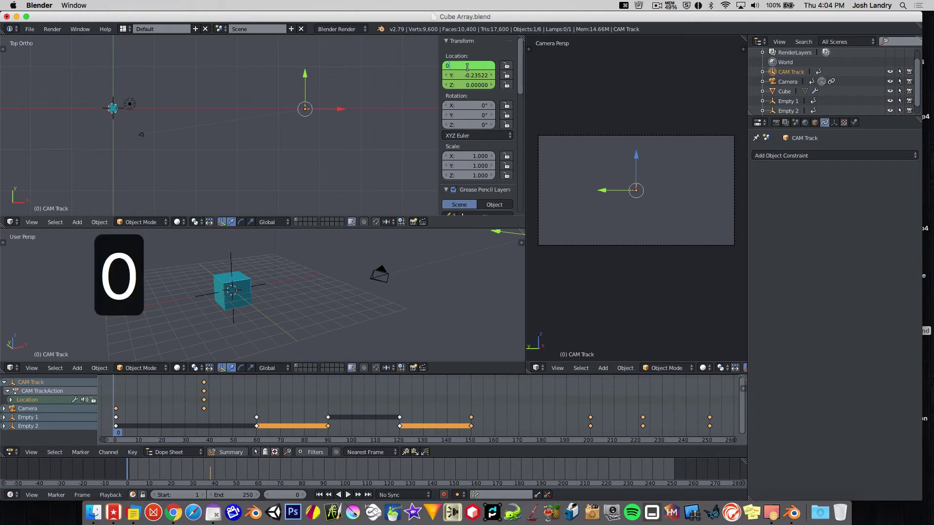
pyautogui.press('Tab')
pyautogui.write('0')
pyautogui.press('Tab')
pyautogui.write('0')
pyautogui.press('Return')
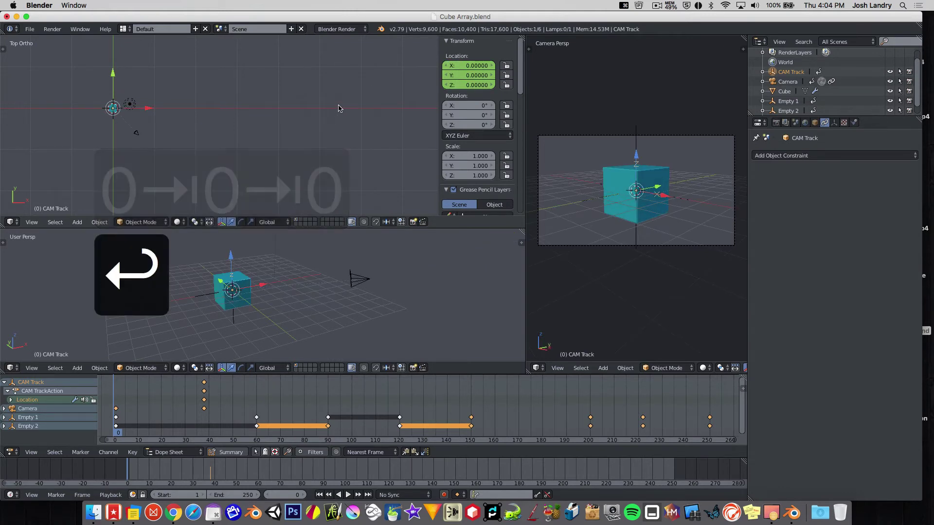
pyautogui.press('i')
pyautogui.click(321, 107)
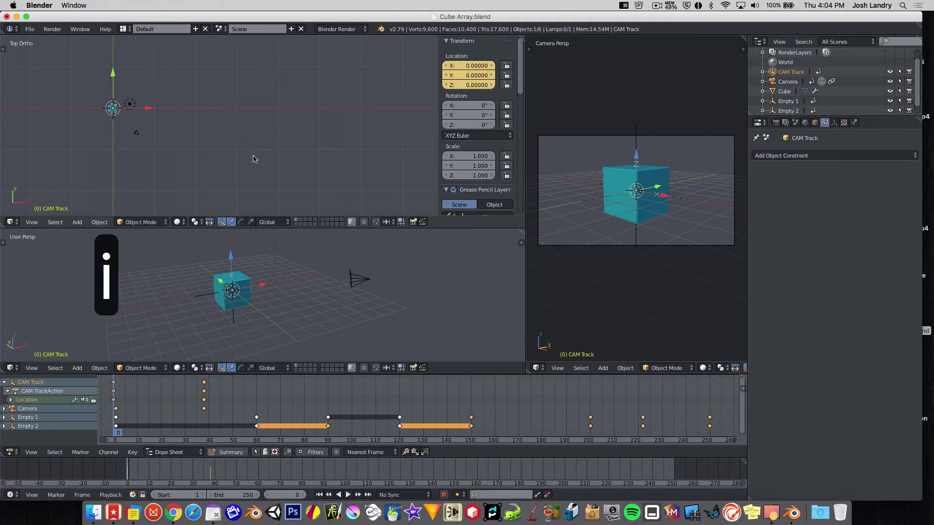
# Preview the animation, go to frame 90 and move the CAM Track empty back along the row to about X 15.8.
pyautogui.hotkey('alt', 'a')
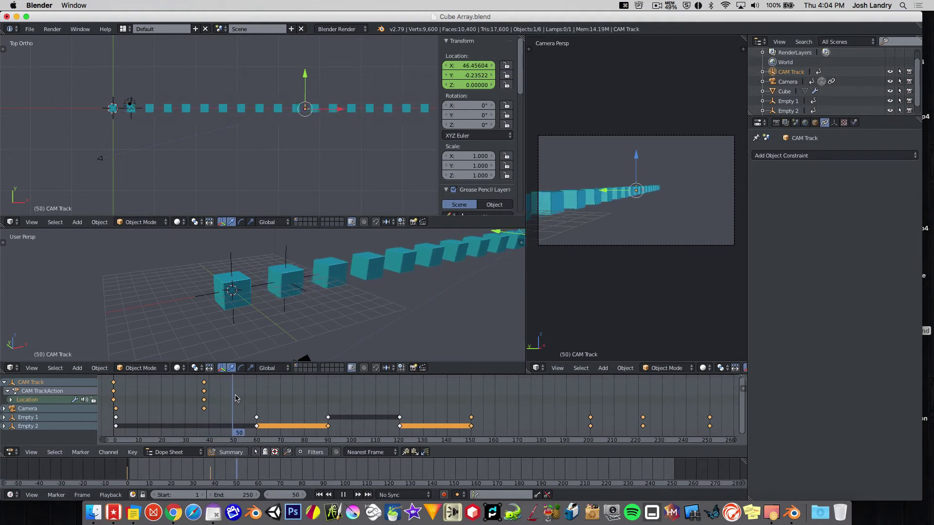
pyautogui.click(126, 392)
pyautogui.moveTo(126, 392); pyautogui.dragTo(329, 406)
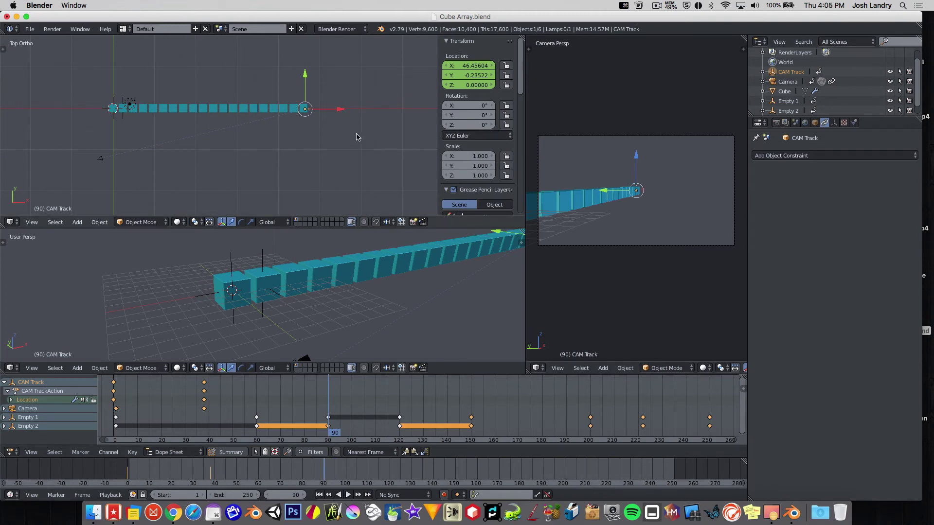
pyautogui.press('g')
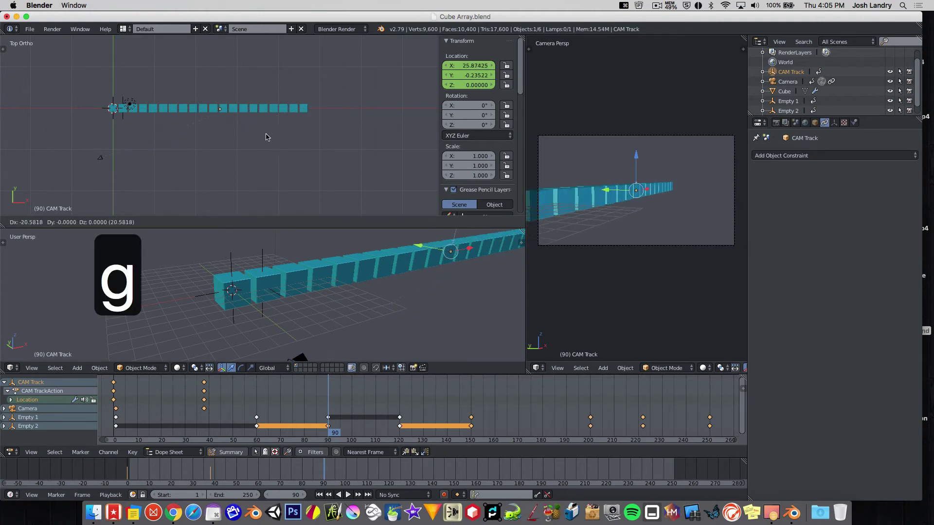
pyautogui.click(228, 137)
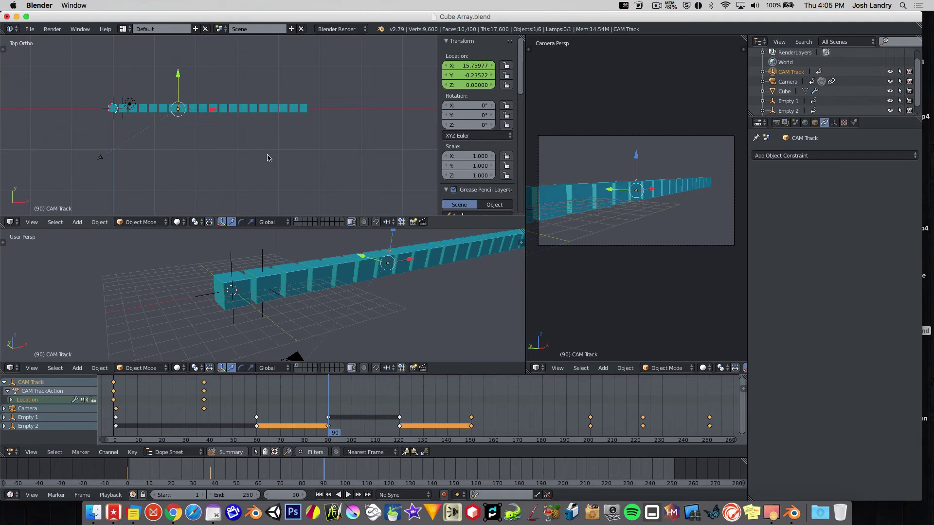
# Raise the camera along the Z axis to a height of about 11.1 so it looks down on the cube row.
pyautogui.scroll(-1, 267, 158)
pyautogui.scroll(-3, 353, 260)
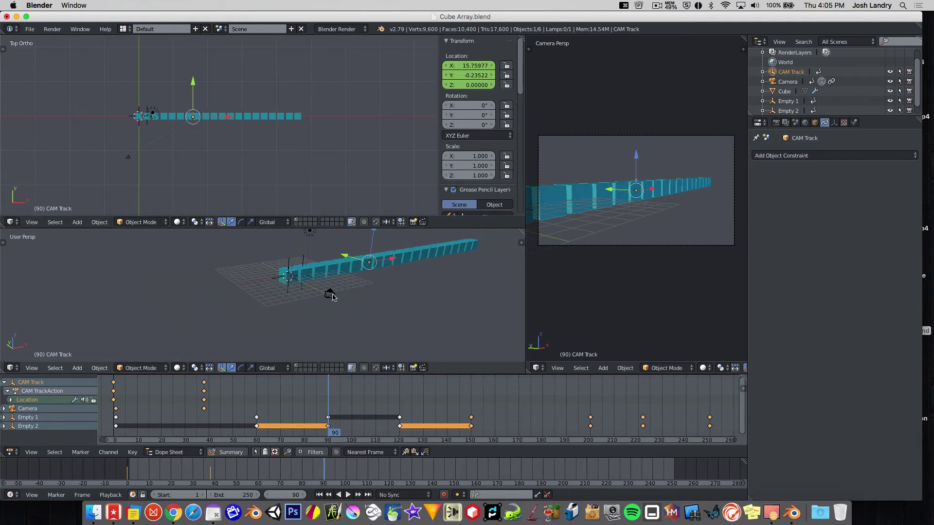
pyautogui.rightClick(331, 294)
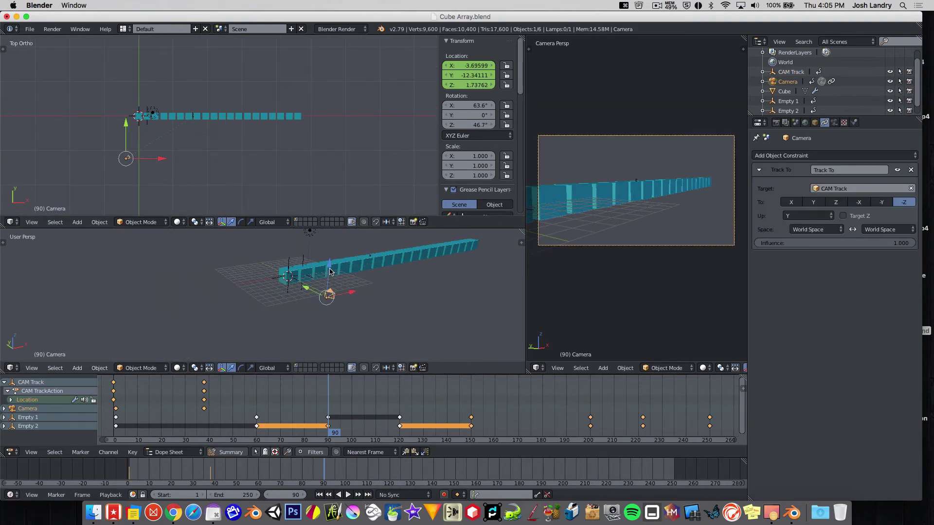
pyautogui.press('g')
pyautogui.press('z')
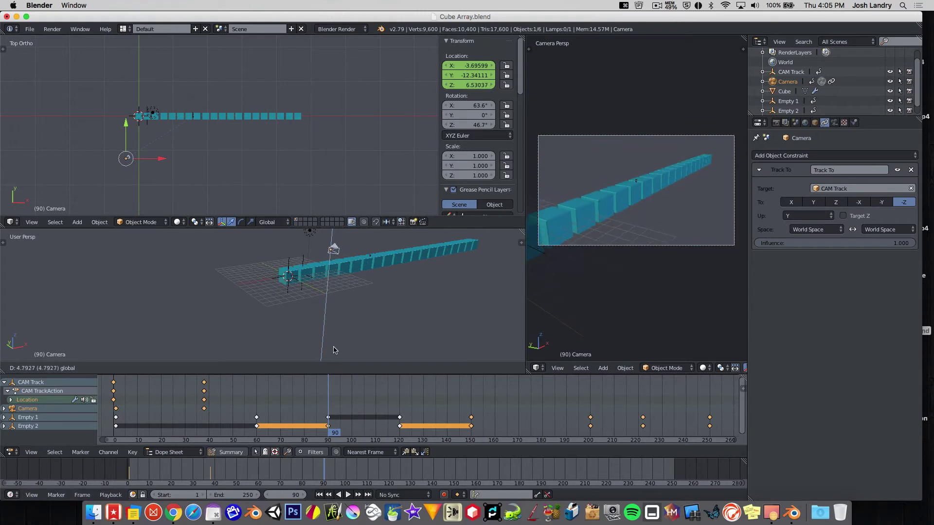
pyautogui.click(342, 301)
pyautogui.scroll(-2, 355, 292)
pyautogui.moveTo(356, 292); pyautogui.dragTo(329, 317, button='middle')
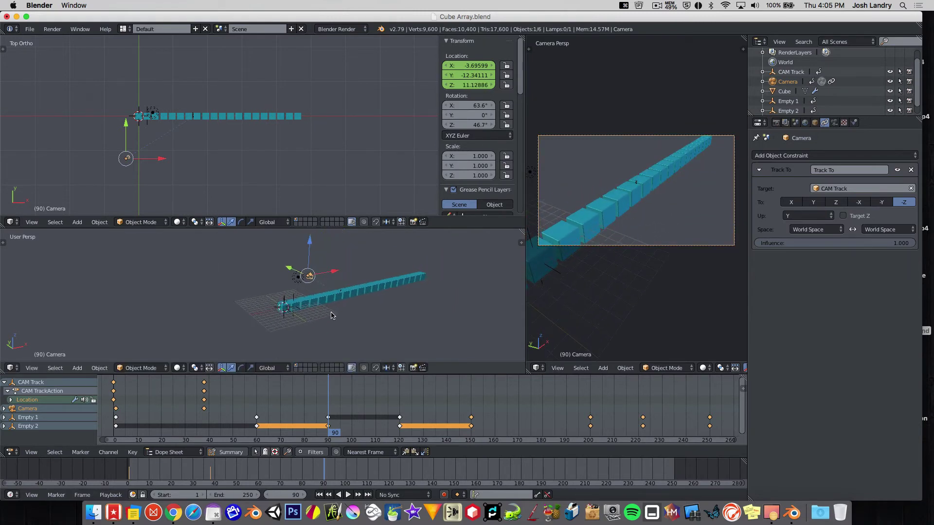
pyautogui.scroll(3, 360, 284)
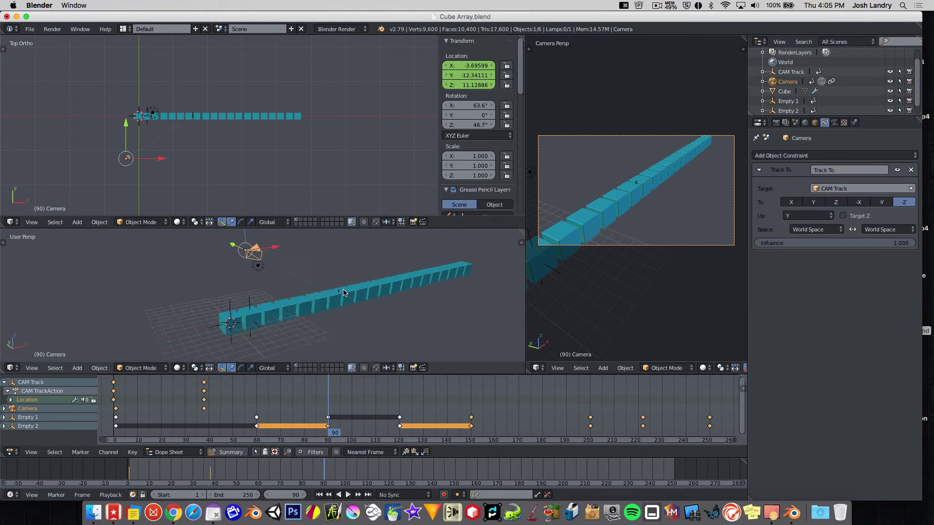
# Select the CAM Track empty together with the camera and insert a Location keyframe for both at frame 90.
pyautogui.click(789, 72)
pyautogui.scroll(-2, 263, 292)
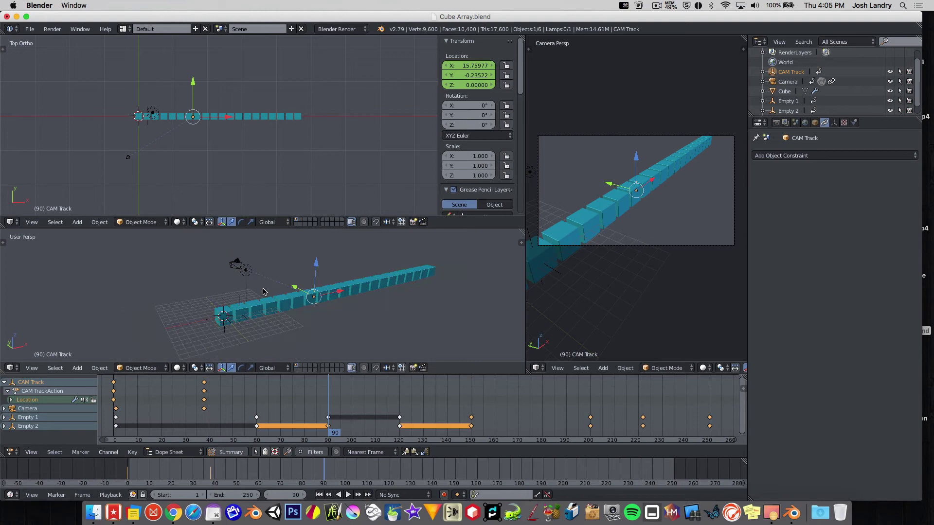
pyautogui.rightClick(236, 270)
pyautogui.press('i')
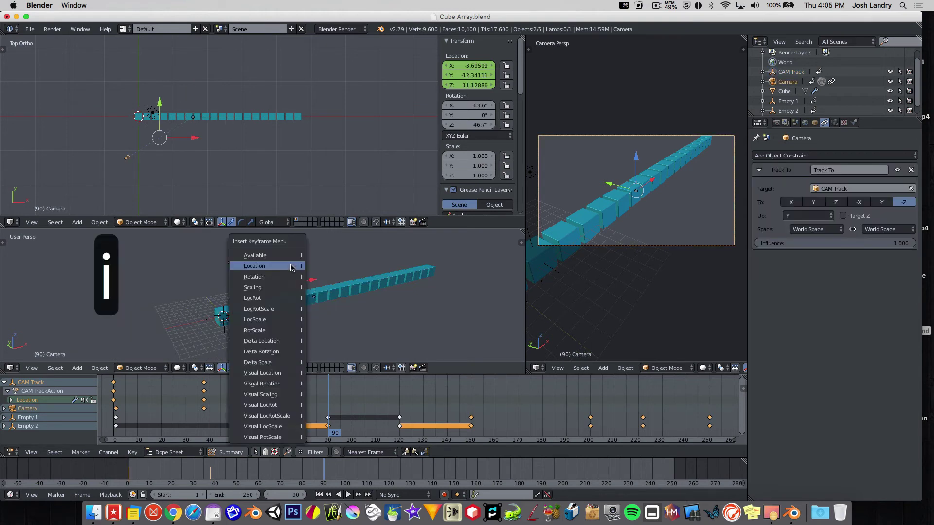
pyautogui.click(290, 268)
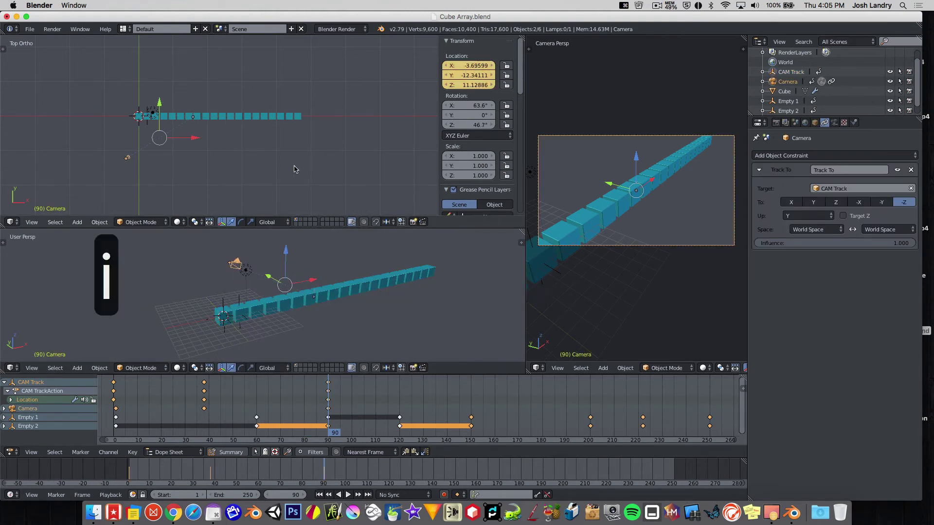
# Play the animation forward to frame 120 and move the CAM Track empty to about X 22.7, Y 27.4 within the cube grid.
pyautogui.hotkey('alt', 'a')
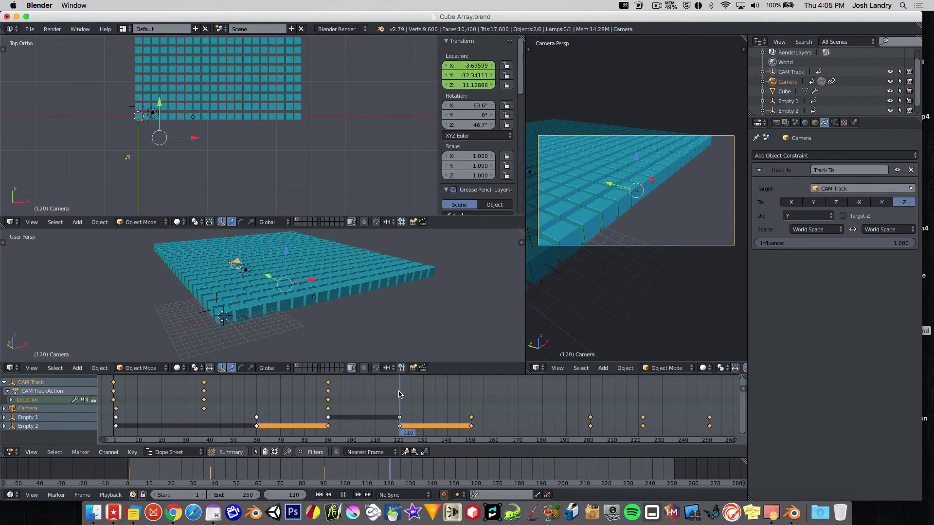
pyautogui.hotkey('alt', 'a')
pyautogui.scroll(-2, 310, 292)
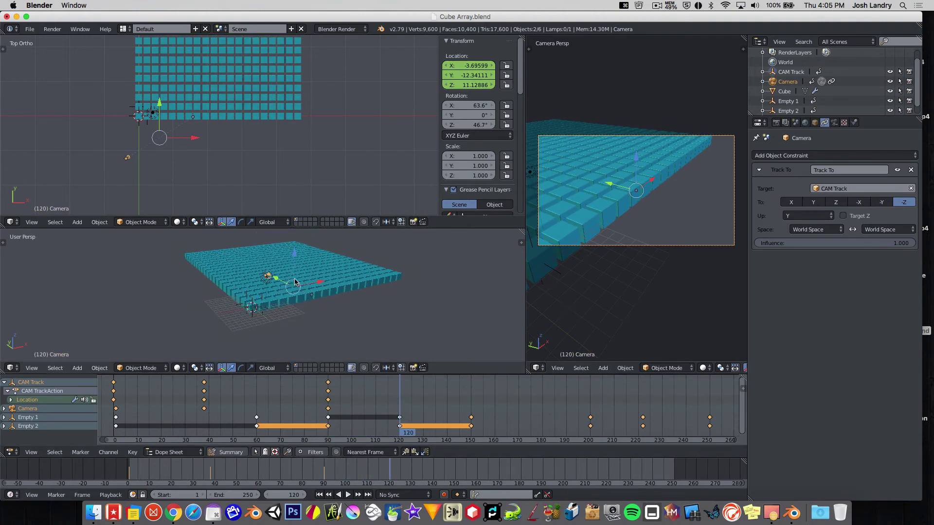
pyautogui.click(788, 73)
pyautogui.keyDown('shift'); pyautogui.moveTo(294, 132); pyautogui.dragTo(285, 162, button='middle'); pyautogui.keyUp('shift')
pyautogui.press('g')
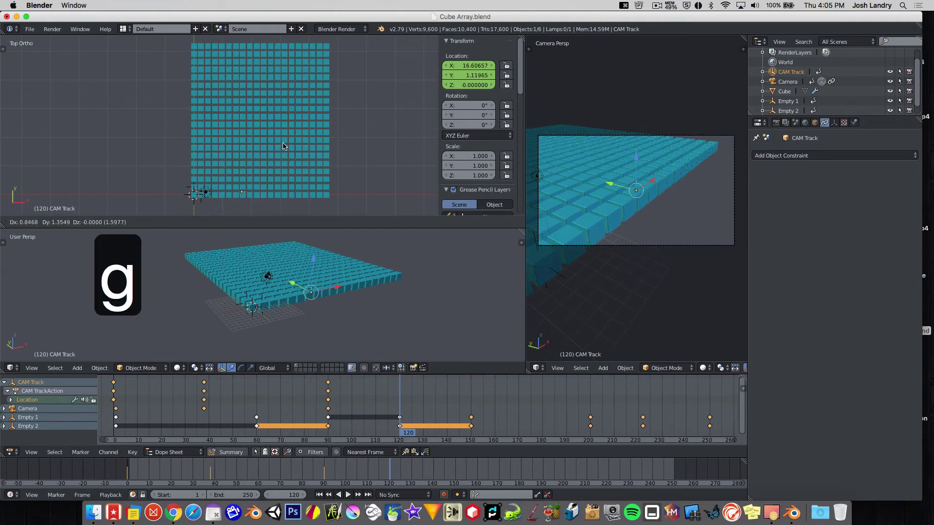
pyautogui.click(300, 74)
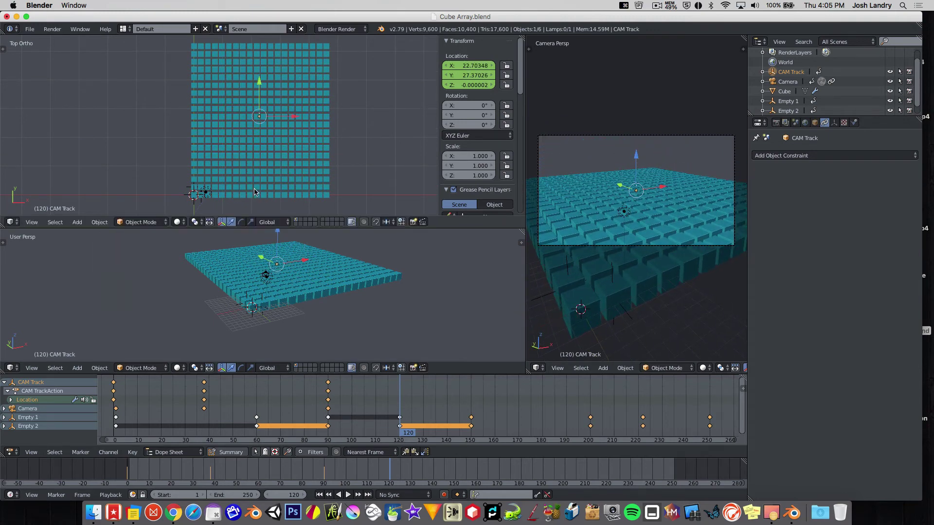
# Move the camera out beside the cube grid to about X -29.8, Y 6.1 at frame 120.
pyautogui.scroll(-5, 255, 191)
pyautogui.rightClick(198, 180)
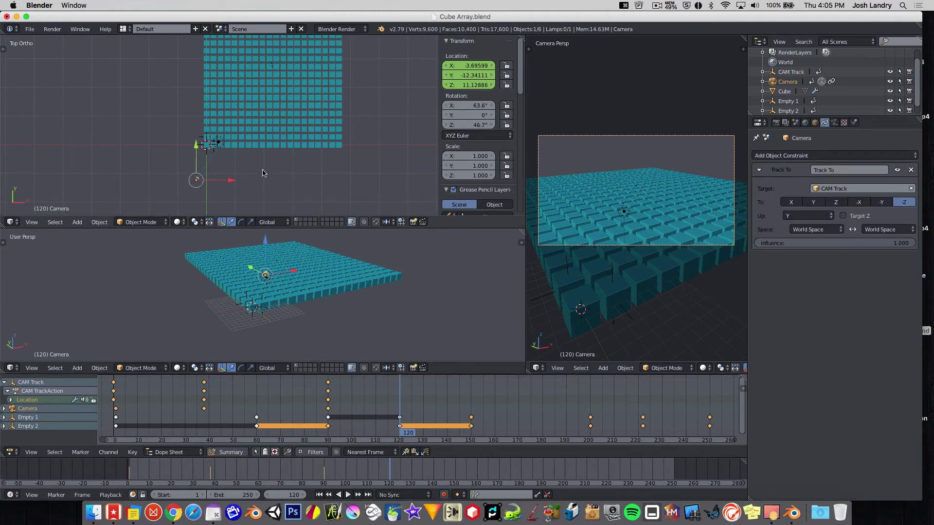
pyautogui.press('g')
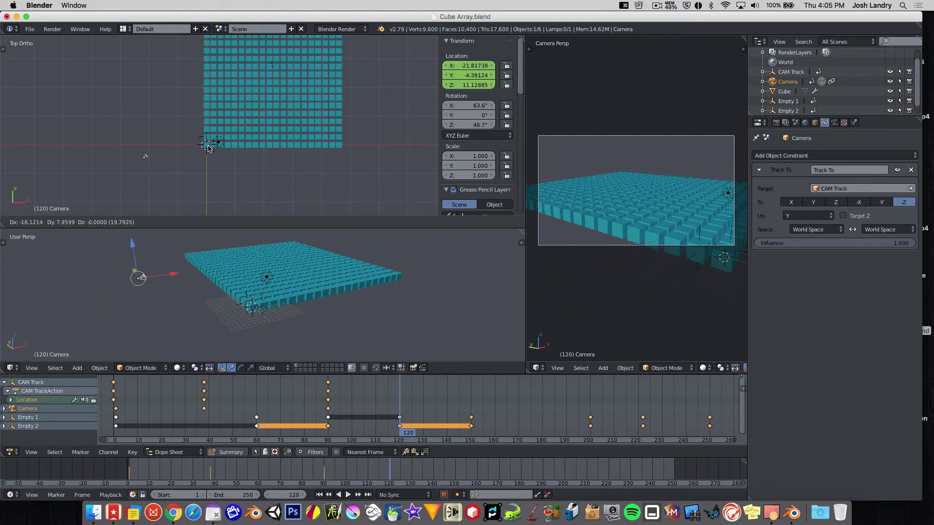
pyautogui.click(185, 120)
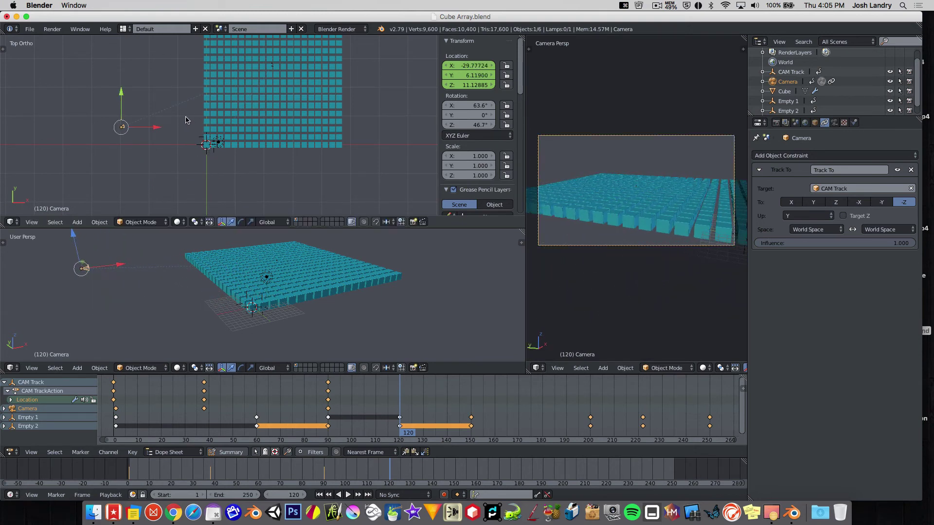
pyautogui.keyDown('shift'); pyautogui.moveTo(210, 142); pyautogui.dragTo(208, 163, button='middle'); pyautogui.keyUp('shift')
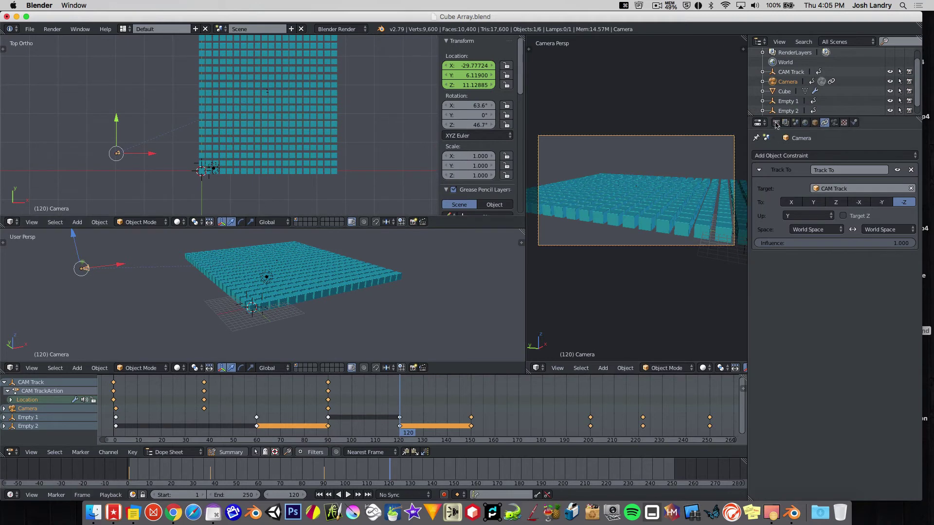
# Select the CAM Track empty together with the camera and insert a Location keyframe for both at frame 120.
pyautogui.click(785, 73)
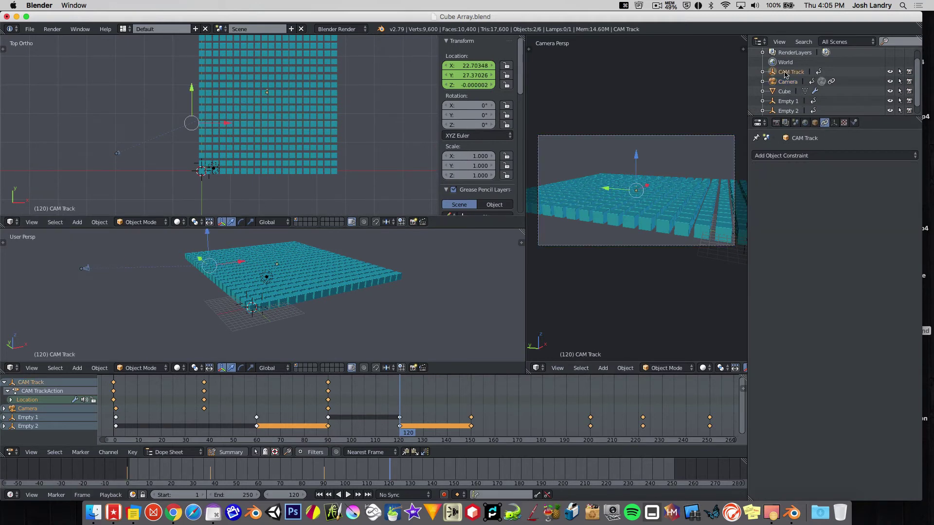
pyautogui.rightClick(117, 155)
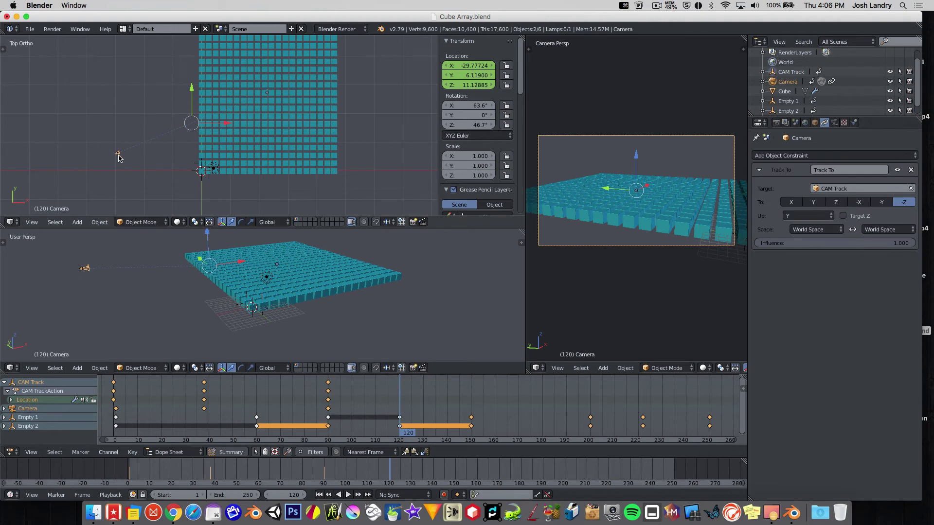
pyautogui.press('i')
pyautogui.click(142, 133)
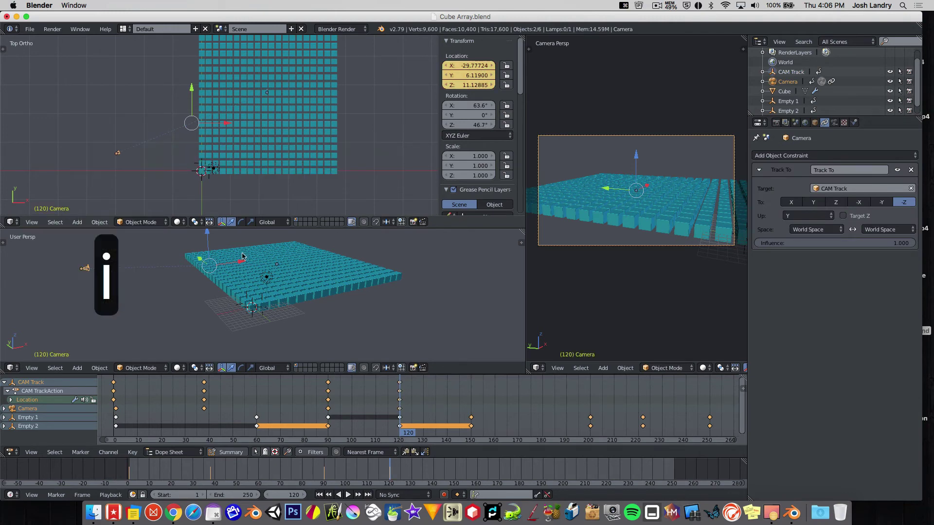
# Advance to frame 150 and move the CAM Track empty to the far end of the cube tube, about X 0.7, Y 47.2.
pyautogui.hotkey('alt', 'a')
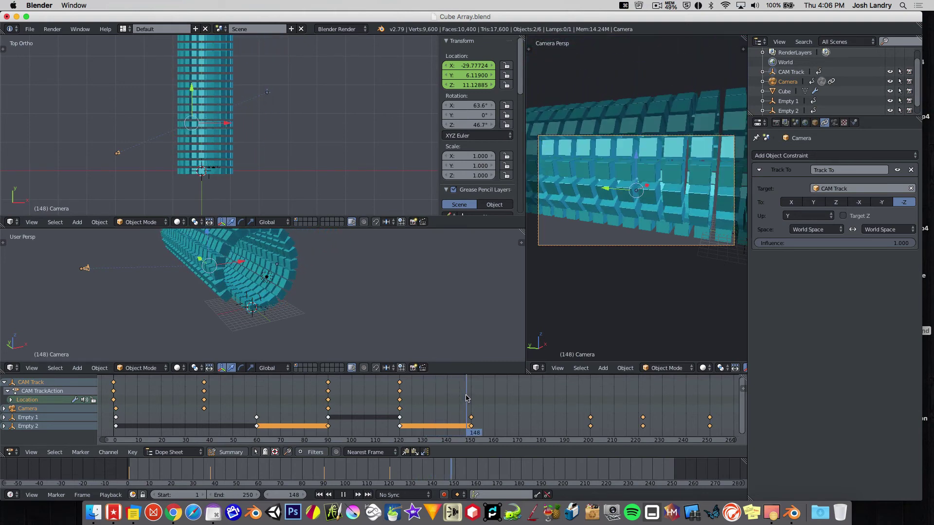
pyautogui.hotkey('alt', 'a')
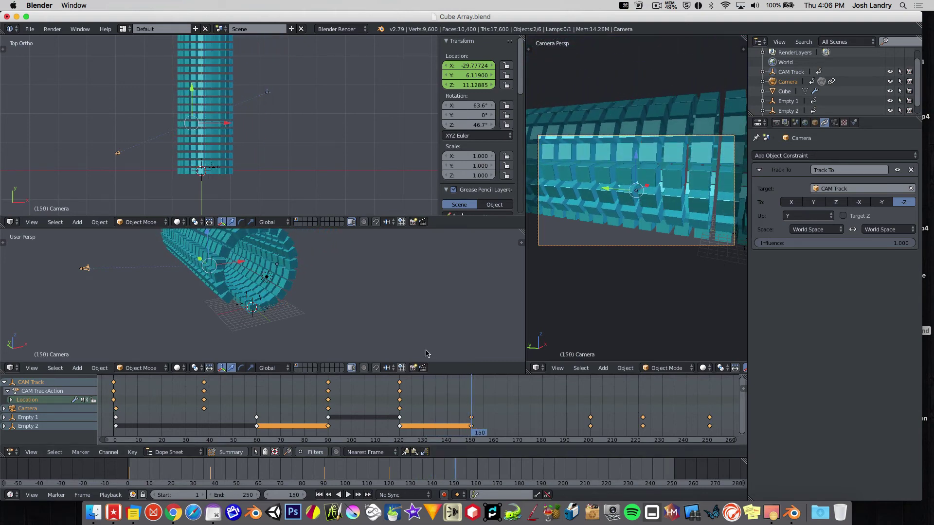
pyautogui.rightClick(269, 94)
pyautogui.keyDown('shift'); pyautogui.moveTo(270, 113); pyautogui.dragTo(292, 155, button='middle'); pyautogui.keyUp('shift')
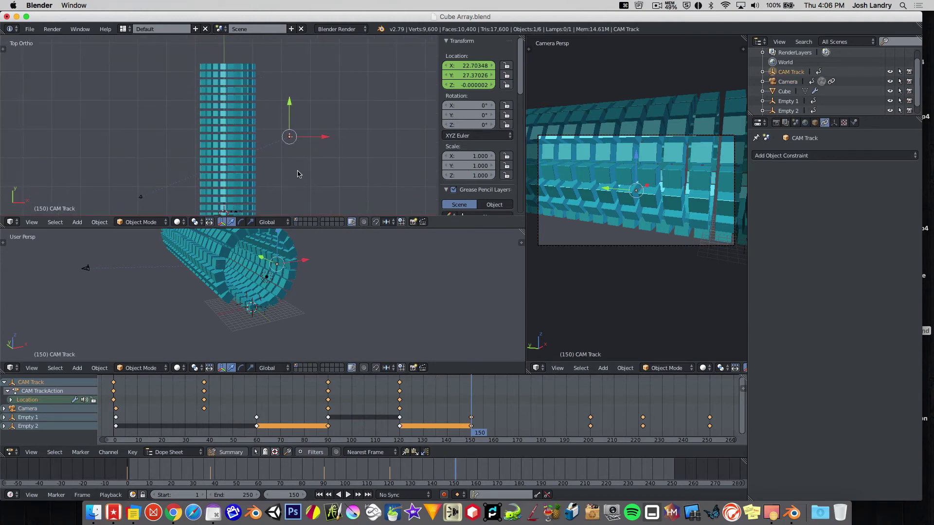
pyautogui.press('g')
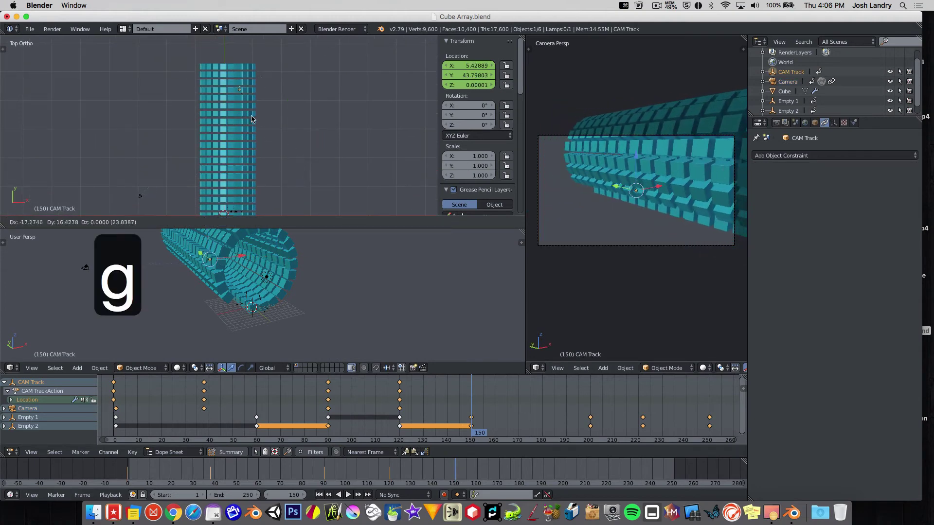
pyautogui.click(239, 111)
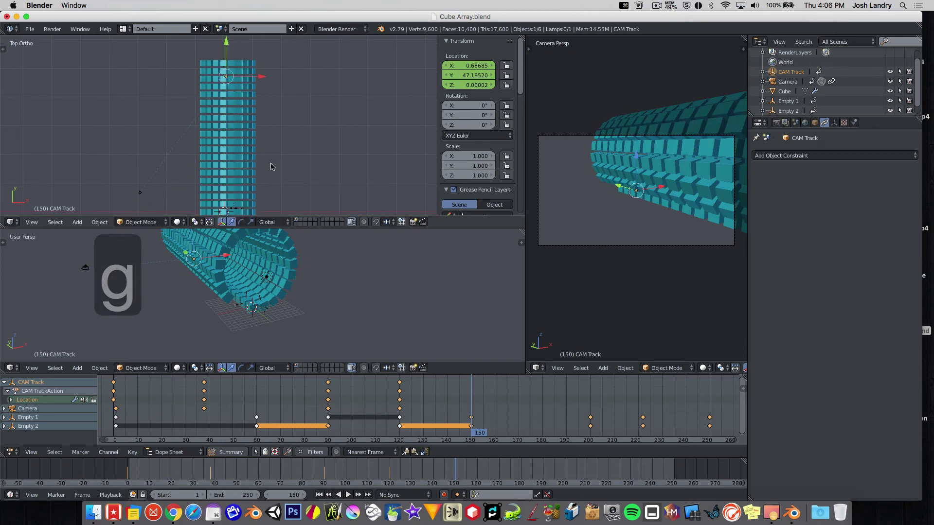
# Move the camera inside the near end of the cube tube, to about X 0.7, Y 7.8.
pyautogui.keyDown('shift'); pyautogui.moveTo(273, 178); pyautogui.dragTo(260, 157, button='middle'); pyautogui.keyUp('shift')
pyautogui.scroll(-3, 140, 176)
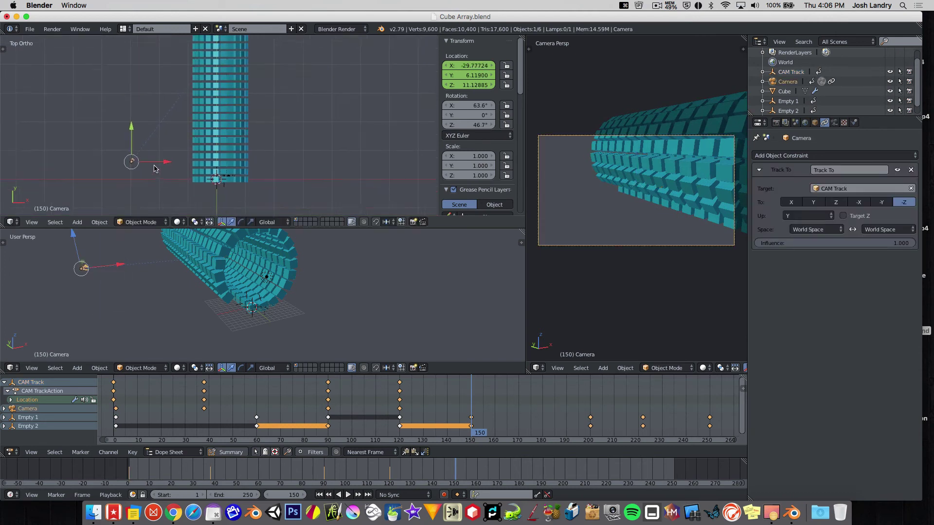
pyautogui.press('g')
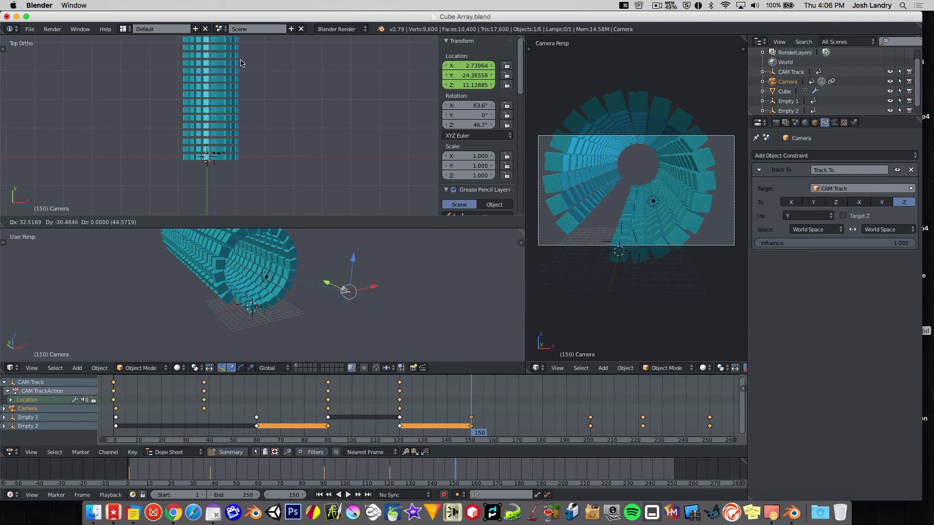
pyautogui.click(235, 148)
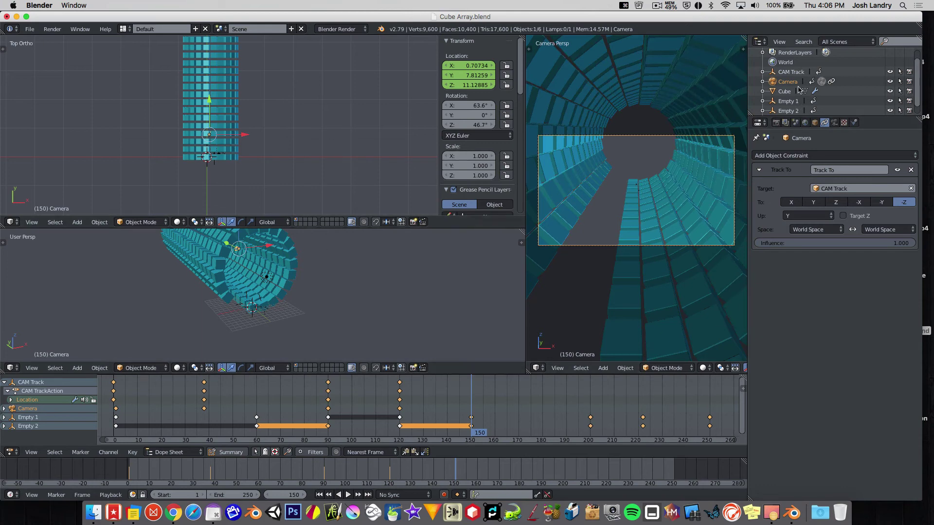
# Select the CAM Track empty together with the camera and insert a Location keyframe for both at frame 150.
pyautogui.click(793, 73)
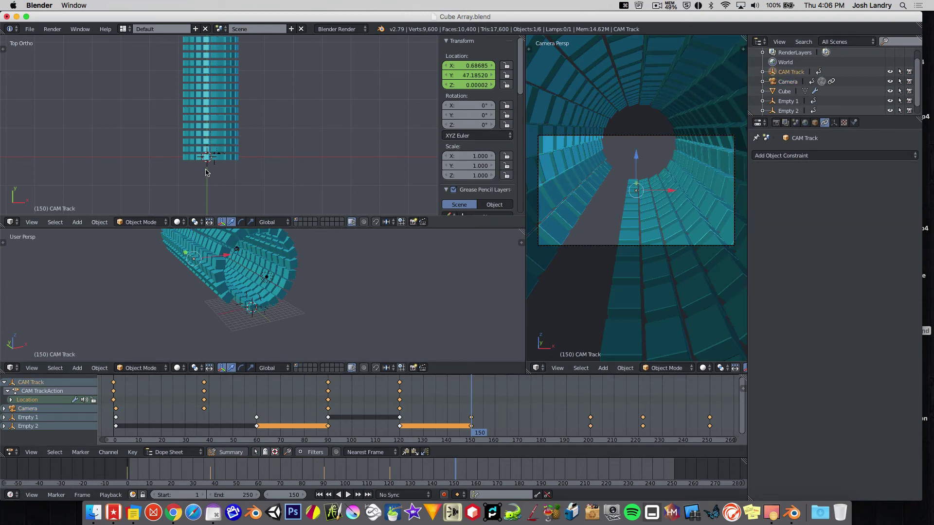
pyautogui.scroll(3, 207, 172)
pyautogui.scroll(3, 283, 291)
pyautogui.moveTo(243, 279); pyautogui.dragTo(237, 271, button='middle')
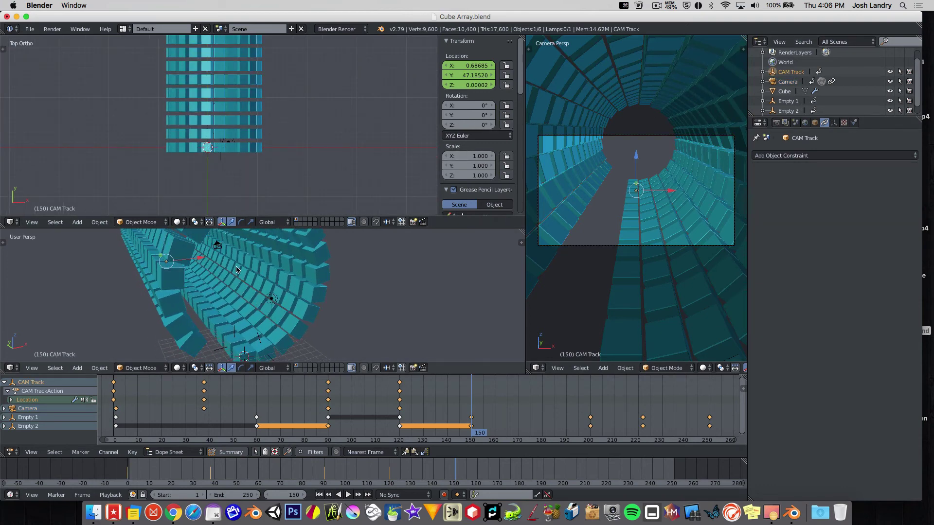
pyautogui.rightClick(217, 247)
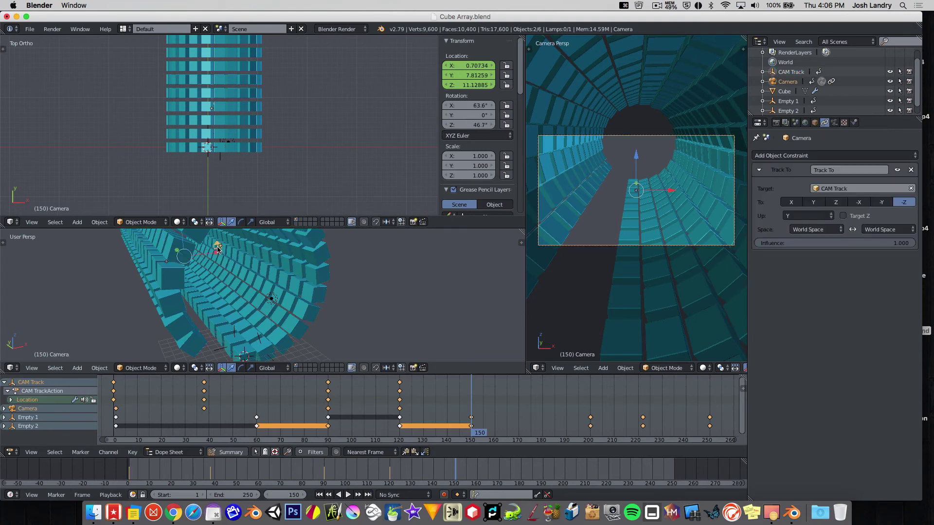
pyautogui.press('i')
pyautogui.click(253, 259)
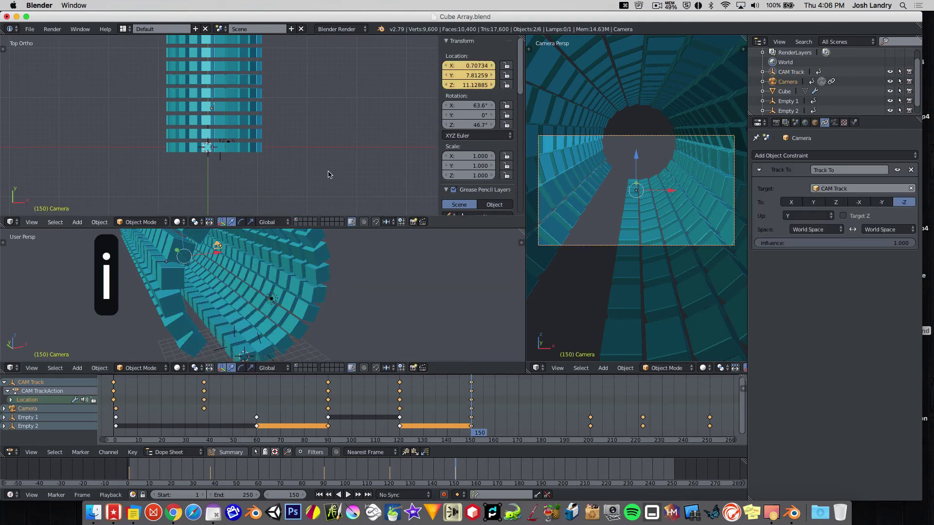
# Select only the camera, advance to frame 163 and pull it back along the Y axis out of the tube to about Y -23.3.
pyautogui.rightClick(219, 247)
pyautogui.rightClick(218, 247)
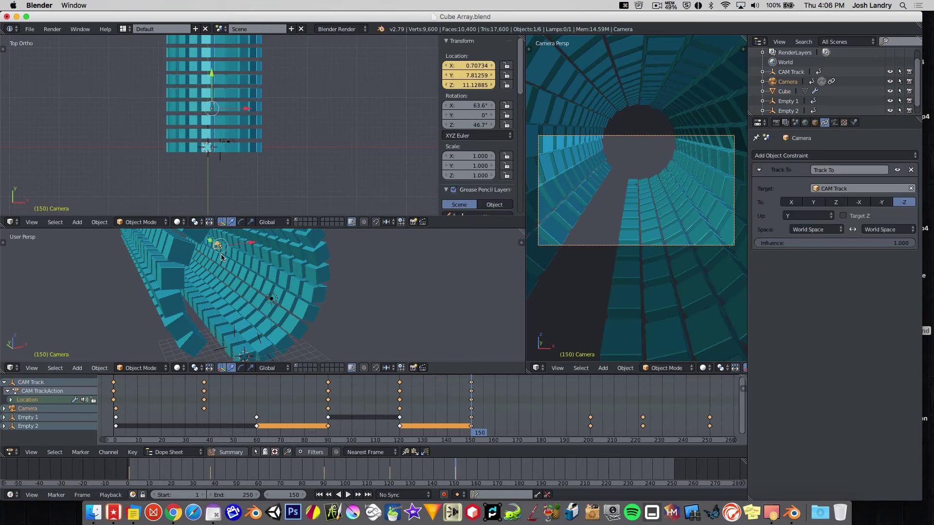
pyautogui.press('Right')
pyautogui.press('Right')
pyautogui.press('Right')
pyautogui.press('Right')
pyautogui.press('Right')
pyautogui.press('Right')
pyautogui.press('Right')
pyautogui.press('Right')
pyautogui.press('Right')
pyautogui.press('Right')
pyautogui.press('Right')
pyautogui.press('Right')
pyautogui.press('Right')
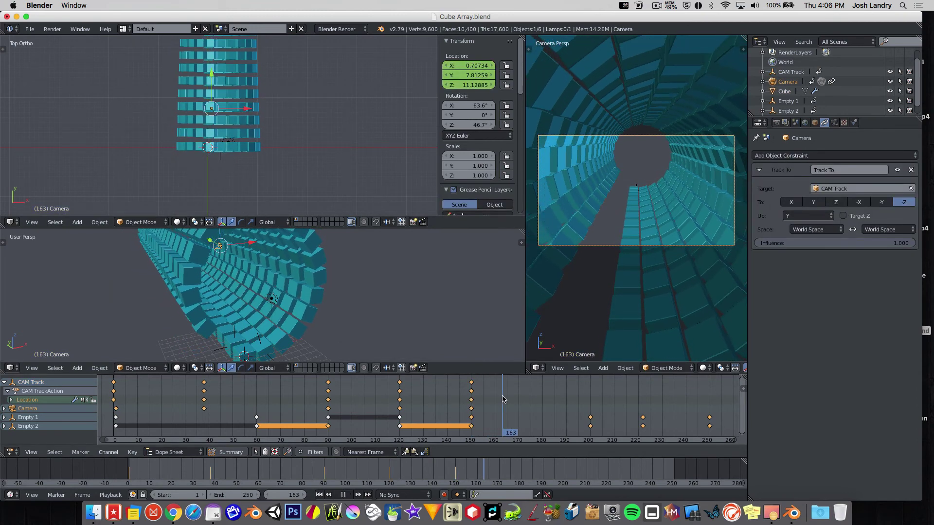
pyautogui.press('g')
pyautogui.press('y')
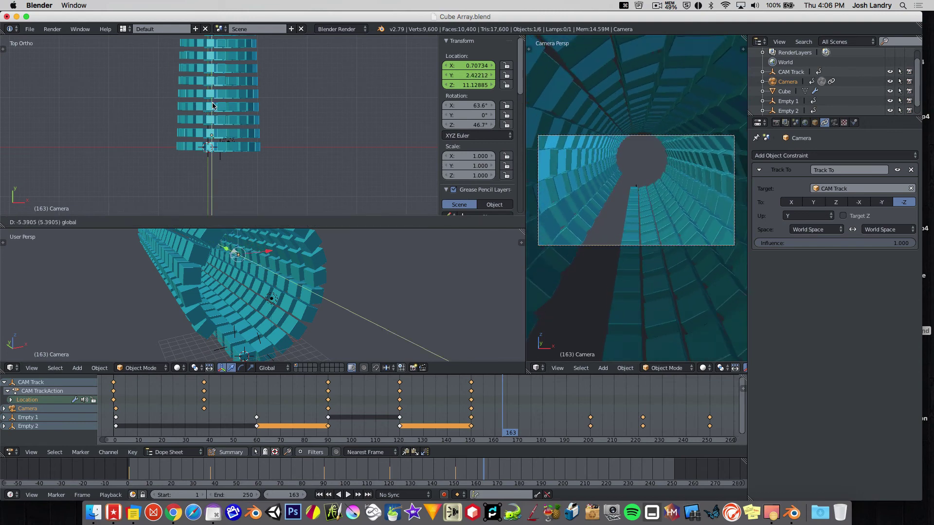
pyautogui.click(235, 45)
pyautogui.scroll(-3, 258, 87)
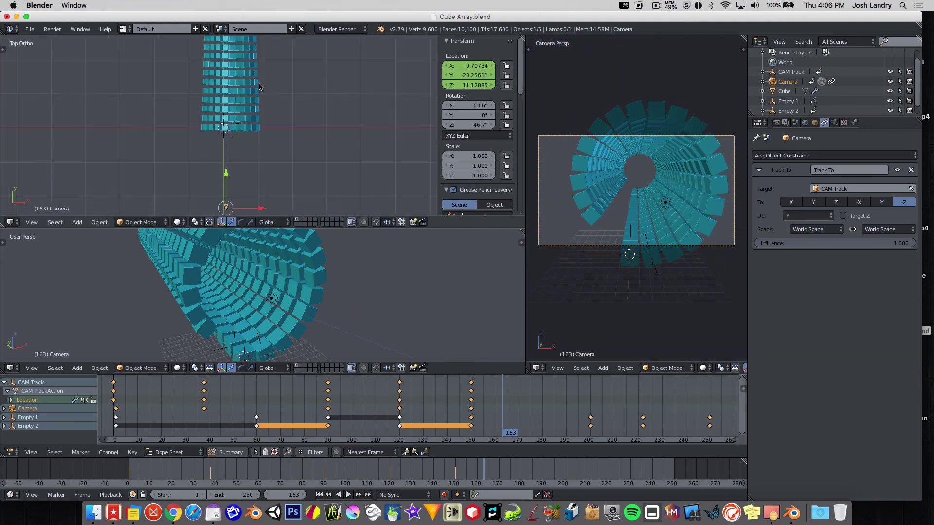
# Select the CAM Track empty together with the camera and insert a Location keyframe for both at frame 163.
pyautogui.click(788, 73)
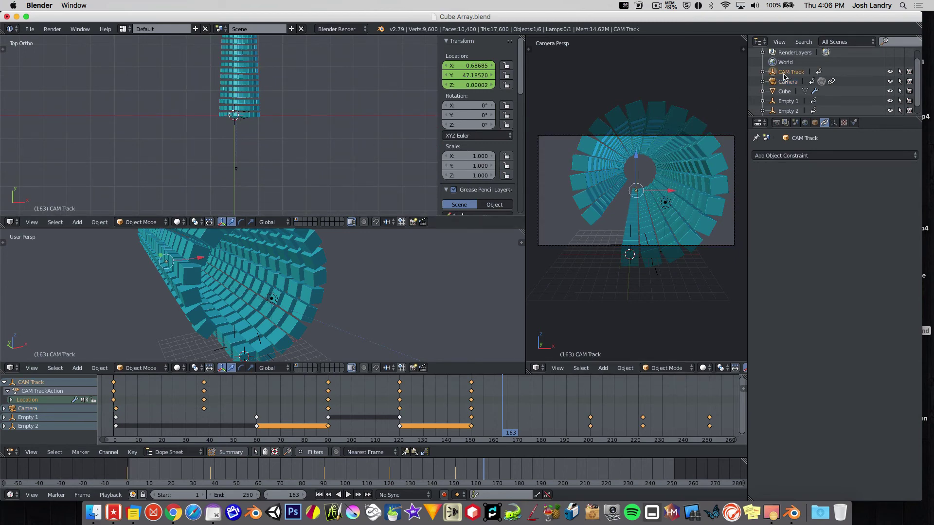
pyautogui.keyDown('shift'); pyautogui.rightClick(237, 170); pyautogui.keyUp('shift')
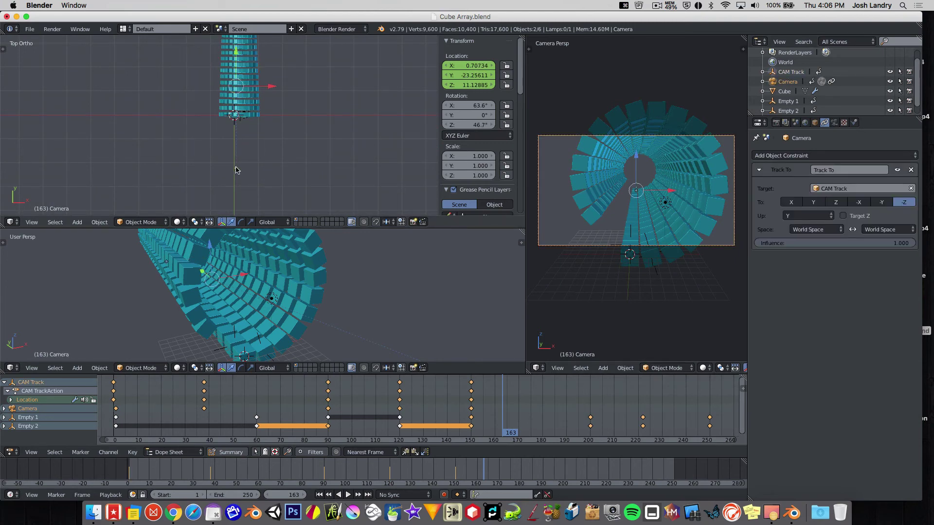
pyautogui.press('i')
pyautogui.click(279, 146)
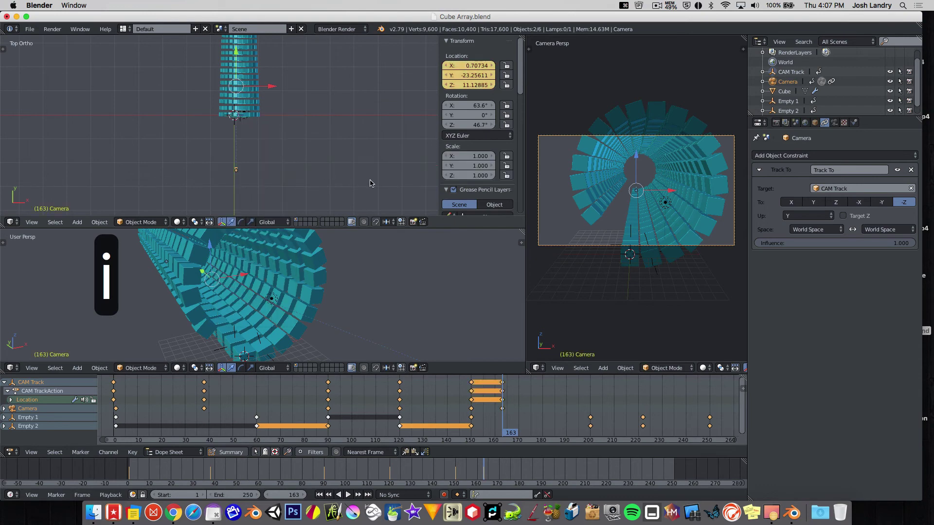
# Advance to frame 200 and move only the camera to the side of the cube cone, about X -19.8, Y -2.9.
pyautogui.hotkey('alt', 'a')
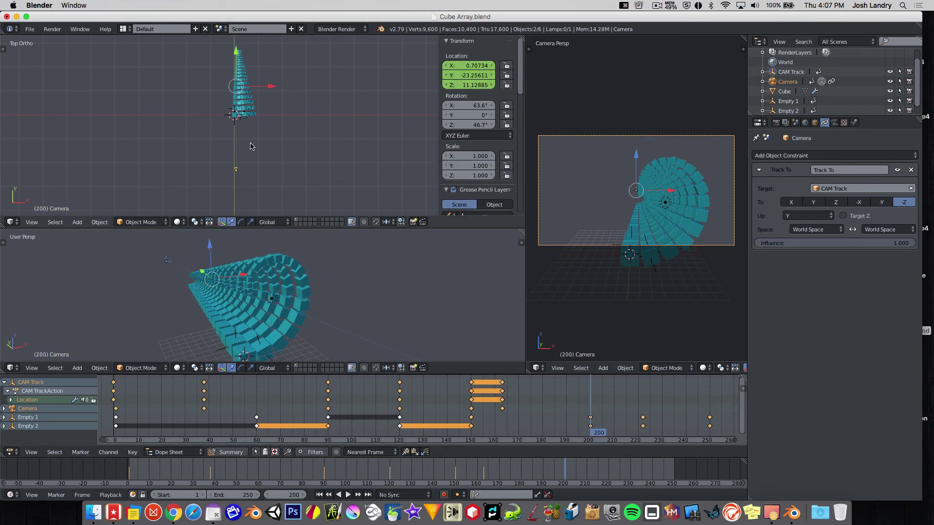
pyautogui.scroll(1, 251, 146)
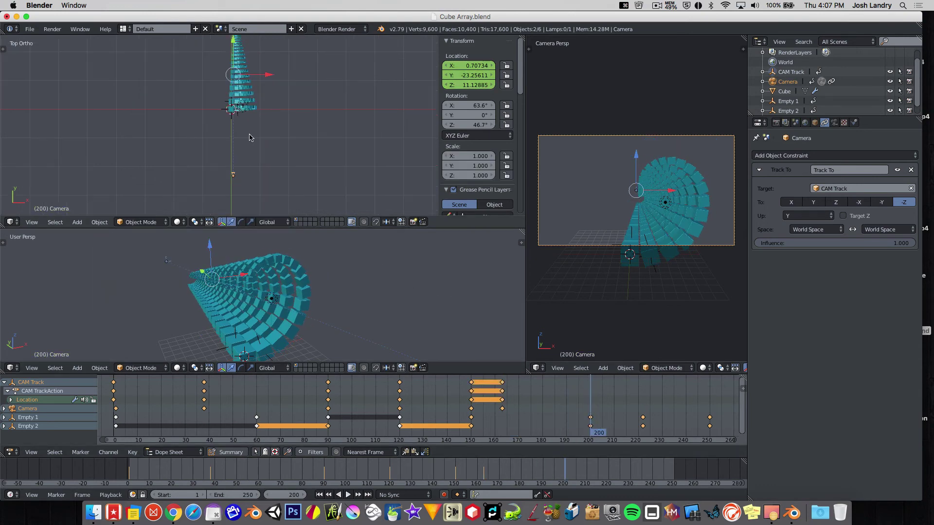
pyautogui.rightClick(235, 177)
pyautogui.press('g')
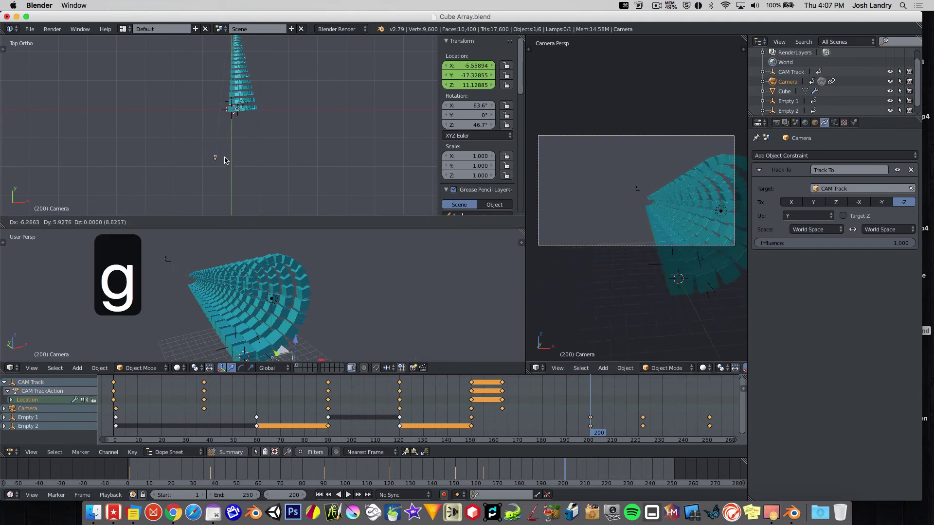
pyautogui.click(185, 121)
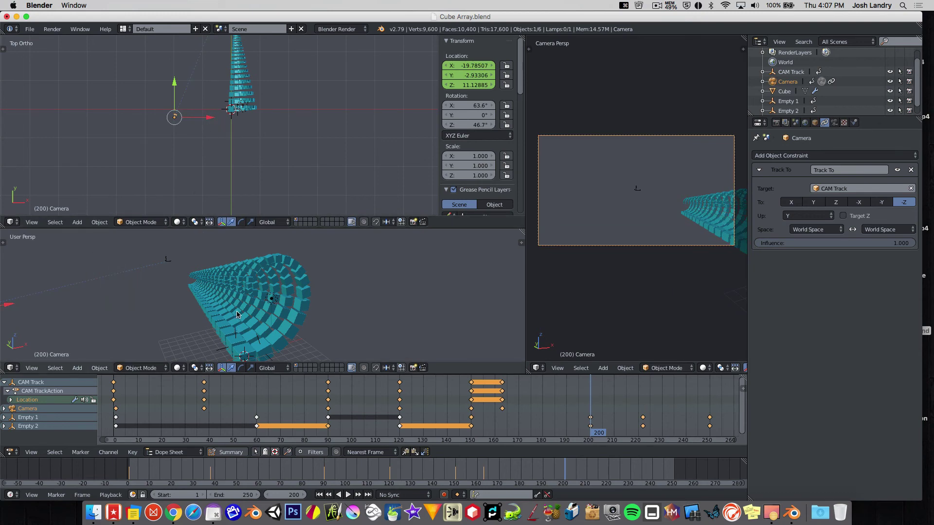
pyautogui.scroll(6, 235, 308)
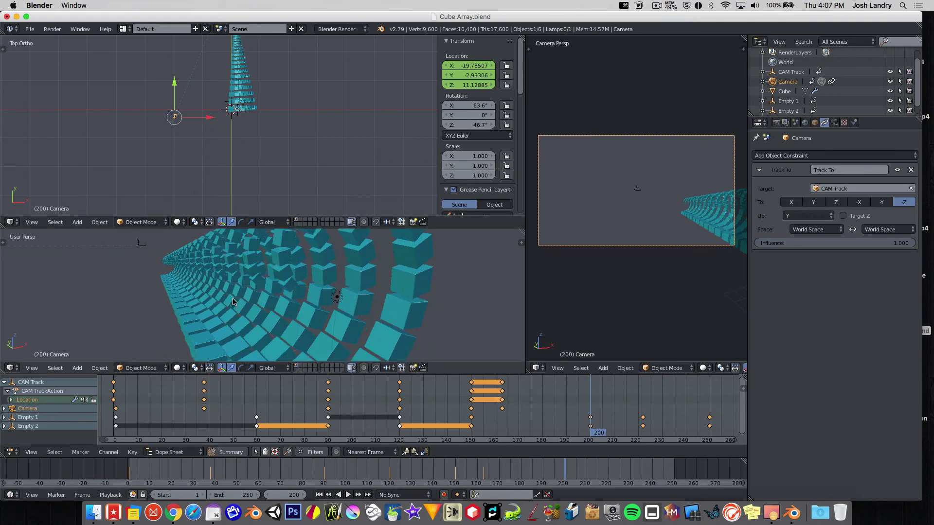
# Select only the CAM Track empty and move it beside the cube cone to about X 14.1, Y 15.2.
pyautogui.rightClick(133, 249)
pyautogui.keyDown('shift'); pyautogui.scroll(5, 251, 128); pyautogui.keyUp('shift')
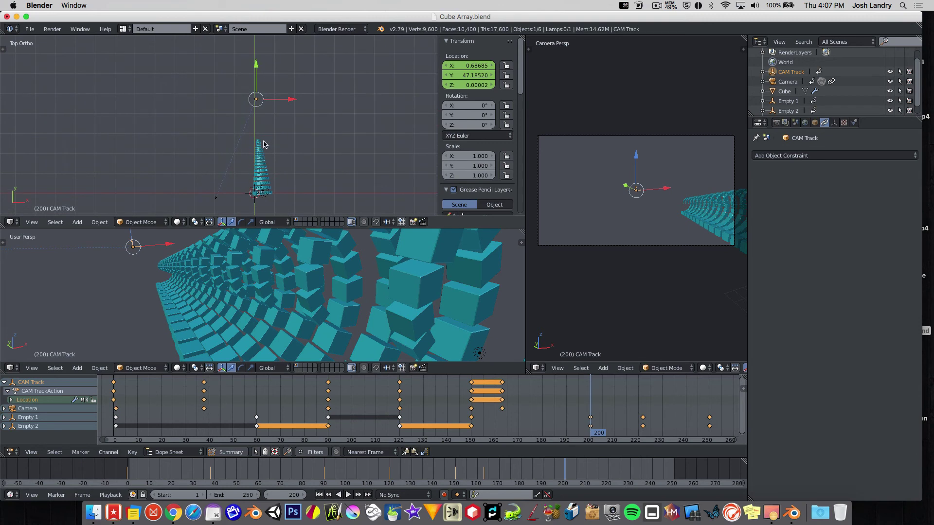
pyautogui.press('g')
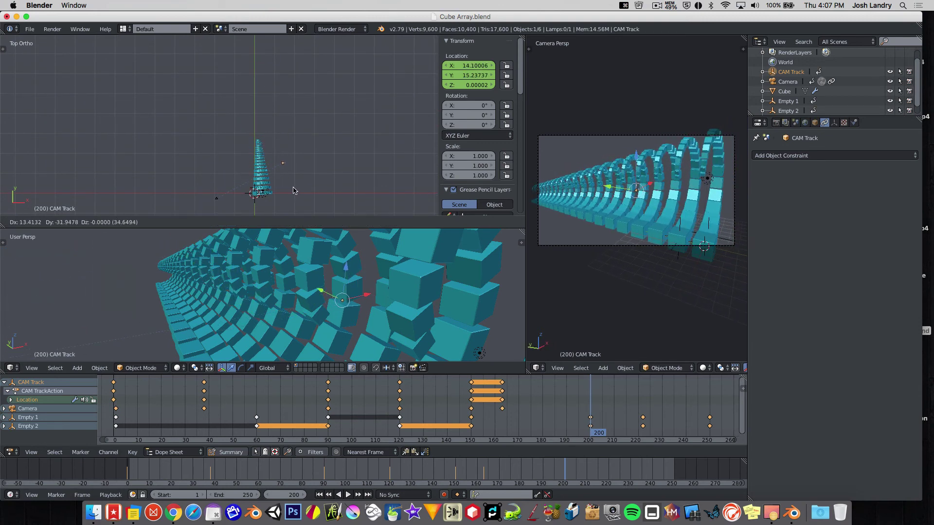
pyautogui.click(293, 190)
# Select only the camera and move it in front of the cone's open end to about X -11.3, Y -16.2.
pyautogui.scroll(3, 292, 185)
pyautogui.keyDown('shift'); pyautogui.scroll(-4, 286, 139); pyautogui.keyUp('shift')
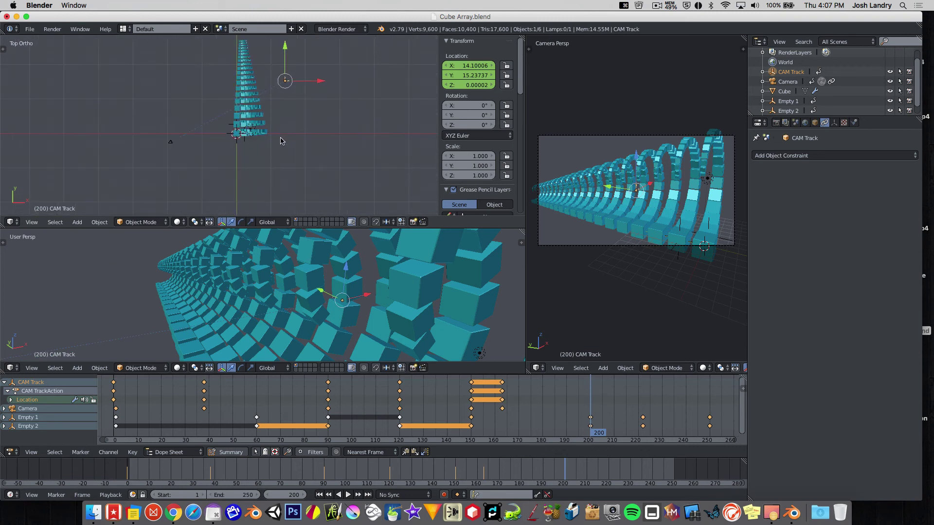
pyautogui.rightClick(173, 145)
pyautogui.press('g')
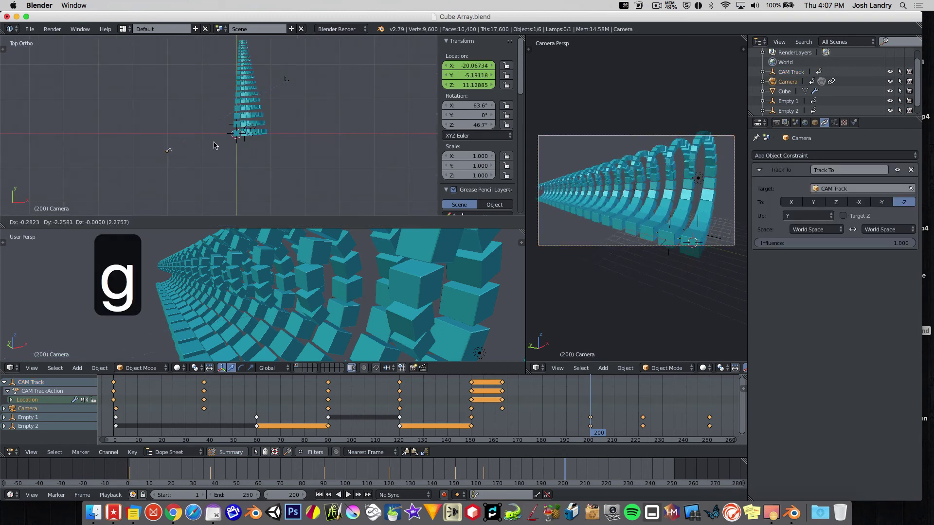
pyautogui.click(242, 182)
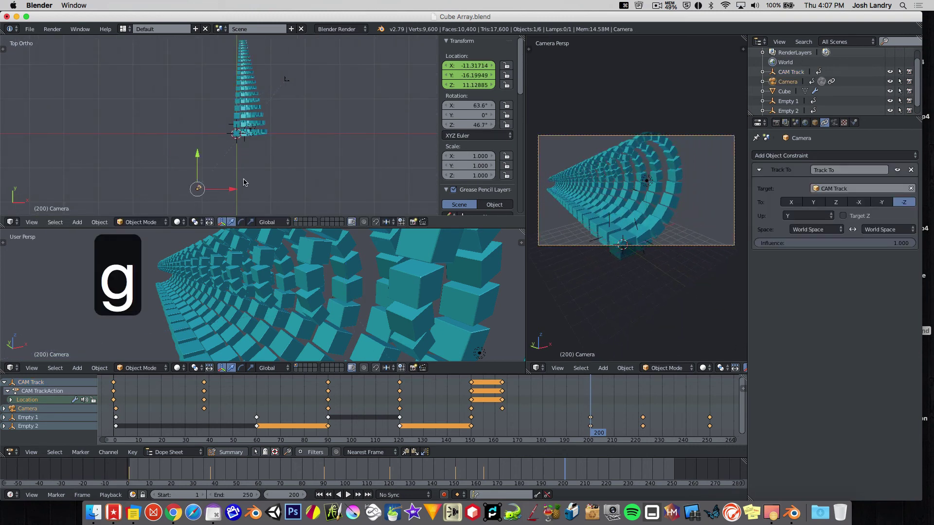
# Select the CAM Track empty together with the camera and insert a Location keyframe for both at frame 200.
pyautogui.rightClick(287, 81)
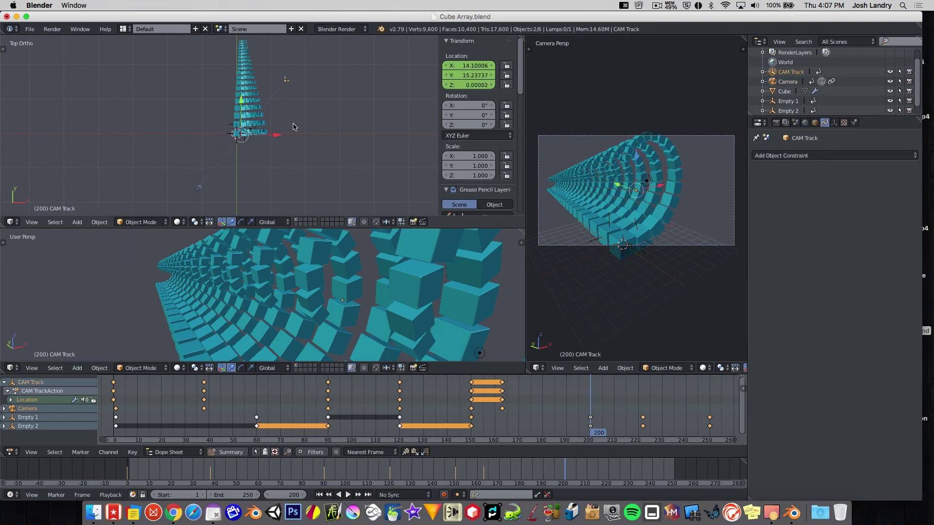
pyautogui.press('i')
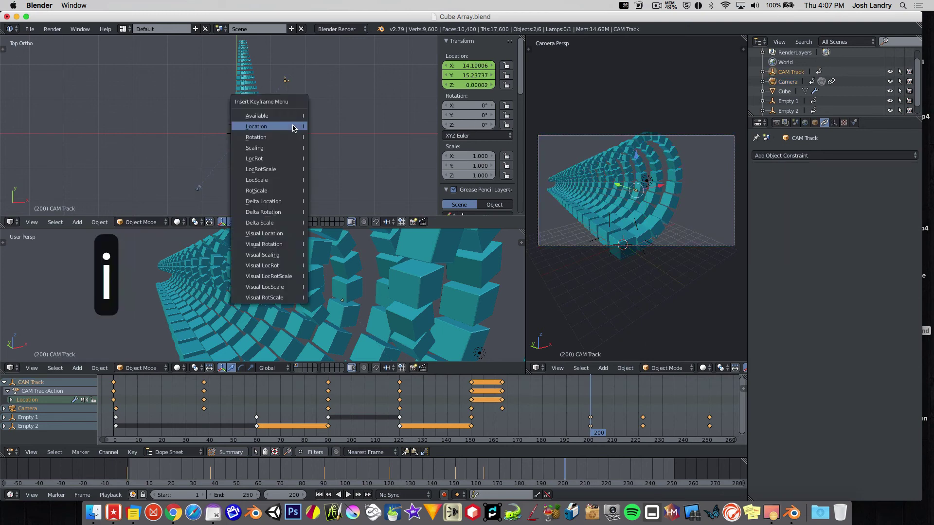
pyautogui.click(293, 128)
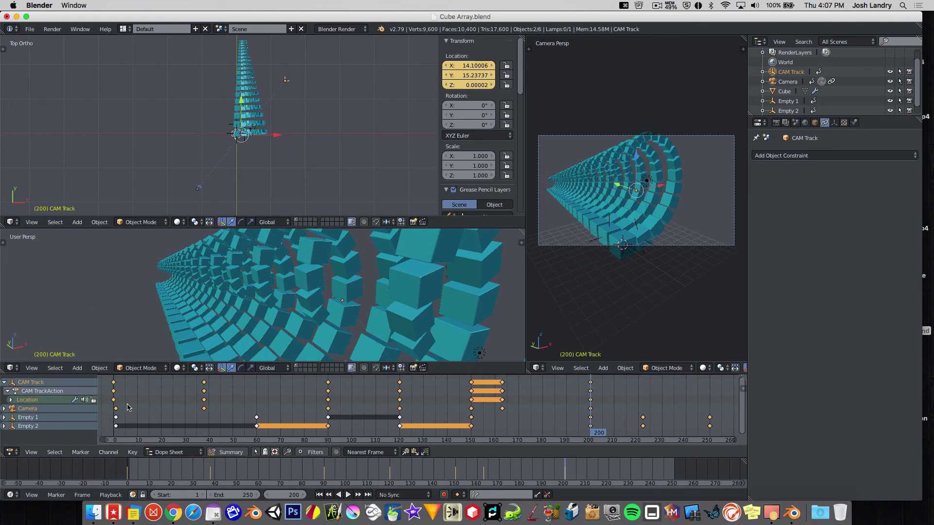
# Collapse the CAM Track channels in the Dope Sheet and move its first keyframe to frame 1, in line with the camera's.
pyautogui.scroll(4, 128, 408)
pyautogui.moveTo(128, 407); pyautogui.dragTo(180, 403, button='middle')
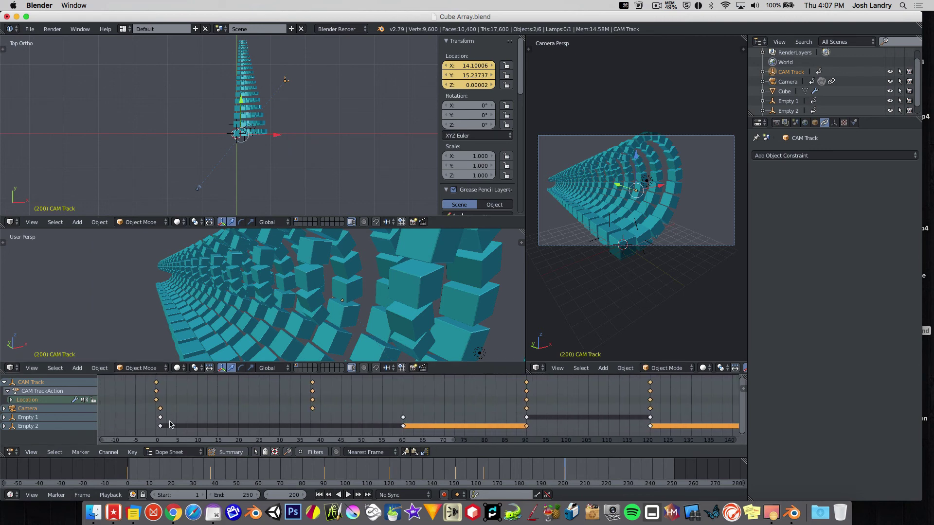
pyautogui.click(5, 384)
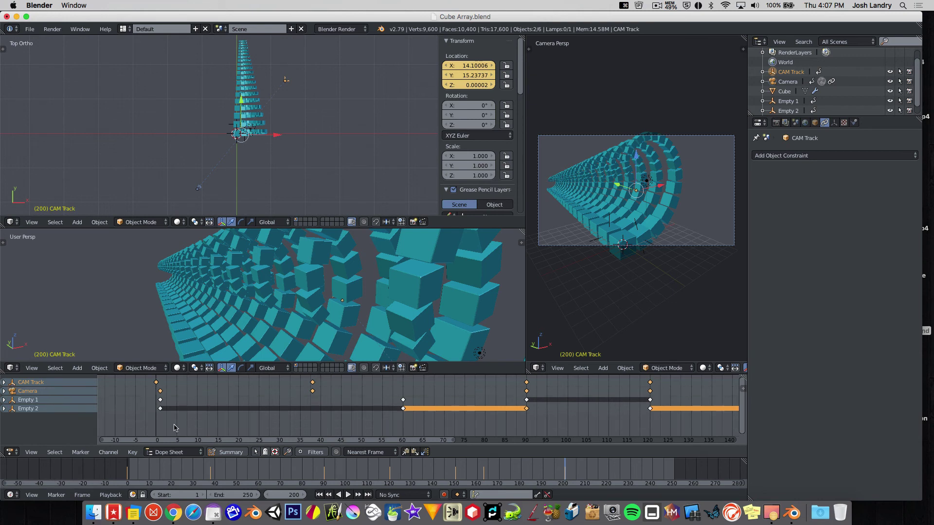
pyautogui.scroll(4, 168, 410)
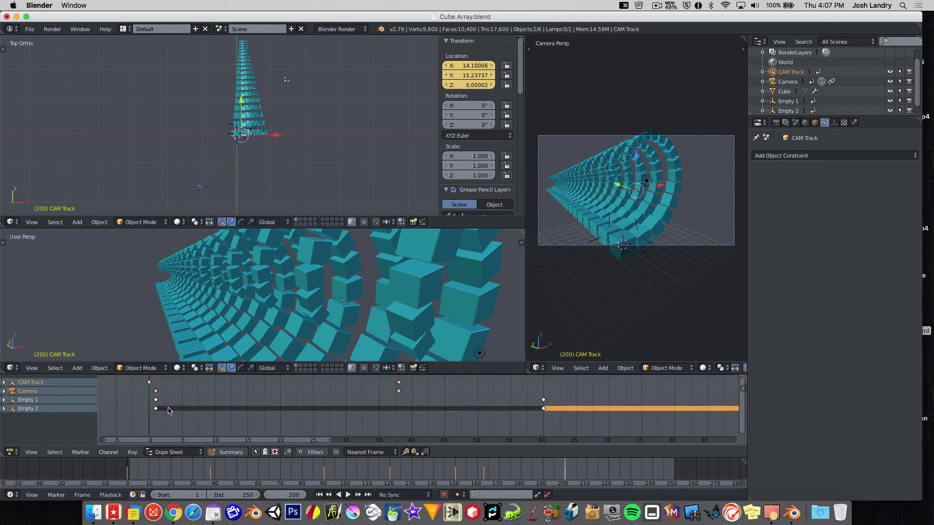
pyautogui.rightClick(146, 383)
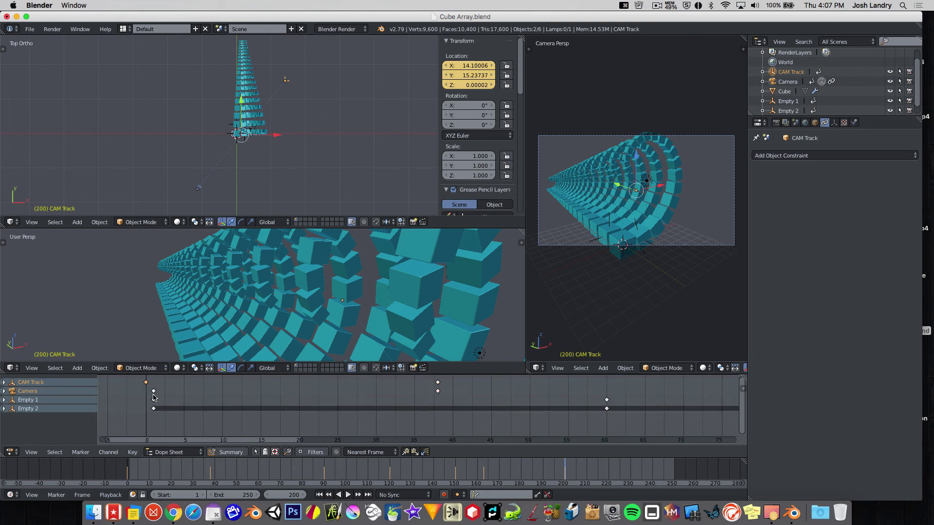
pyautogui.press('g')
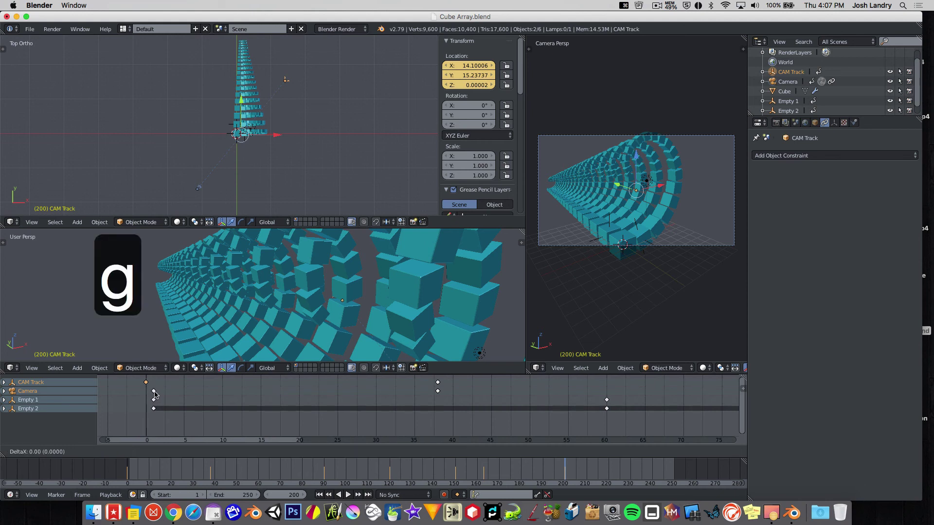
pyautogui.click(162, 394)
pyautogui.scroll(-8, 180, 400)
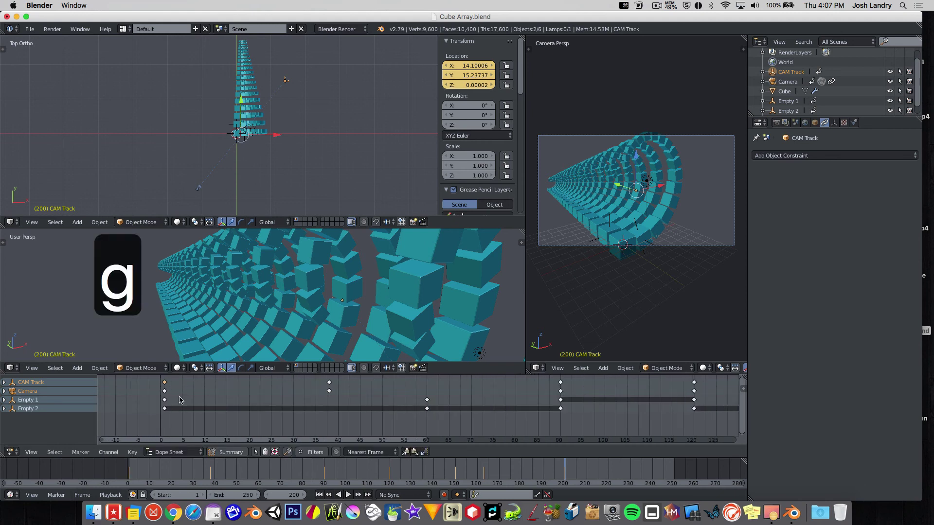
# Return to frame 1 and widen the camera view to take up most of the viewport area.
pyautogui.click(219, 396)
pyautogui.hotkey('alt', 'a')
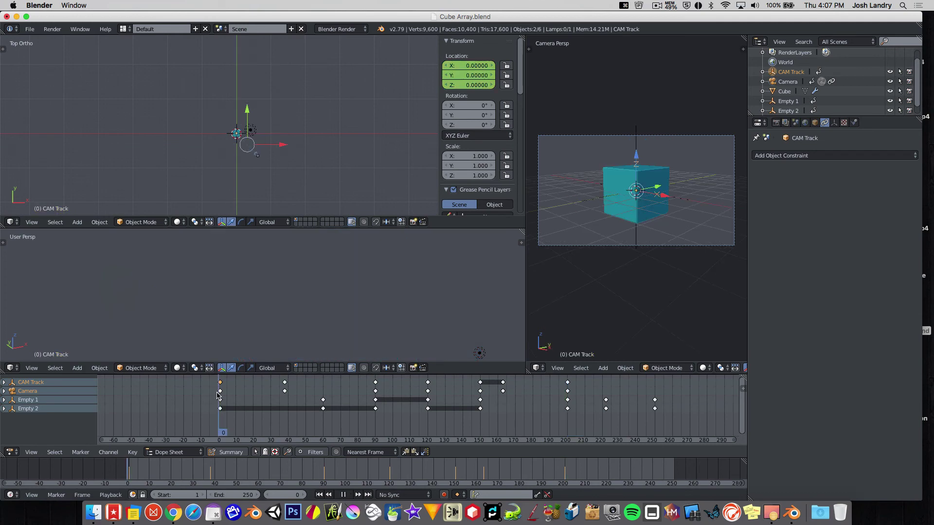
pyautogui.hotkey('alt', 'a')
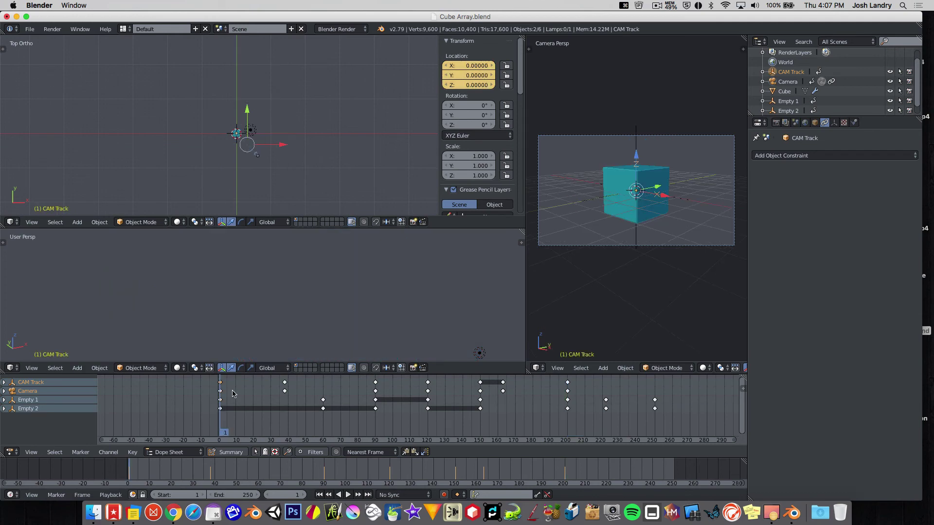
pyautogui.click(523, 240)
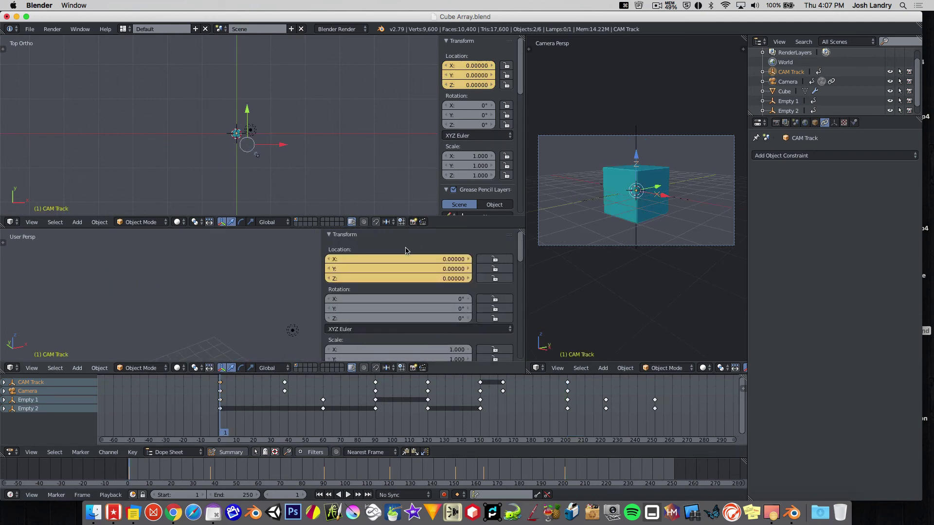
pyautogui.press('n')
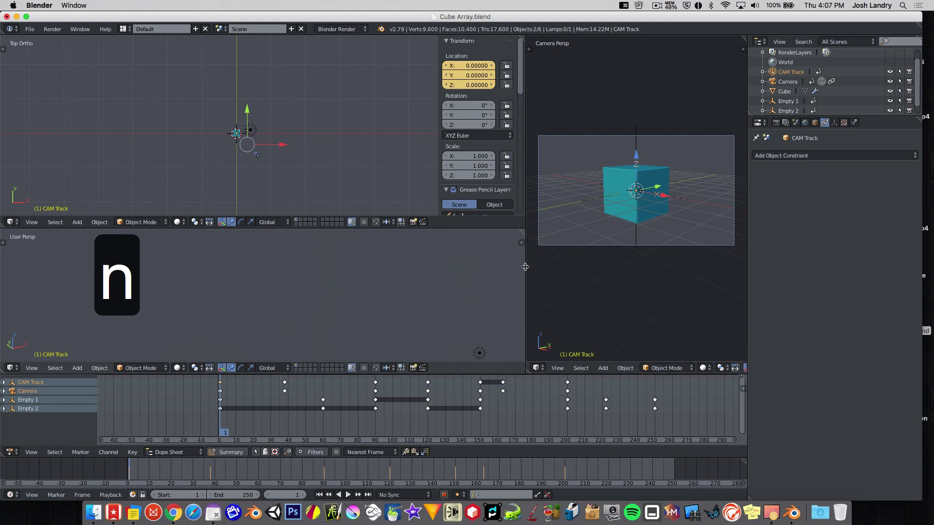
pyautogui.moveTo(525, 267); pyautogui.dragTo(301, 269)
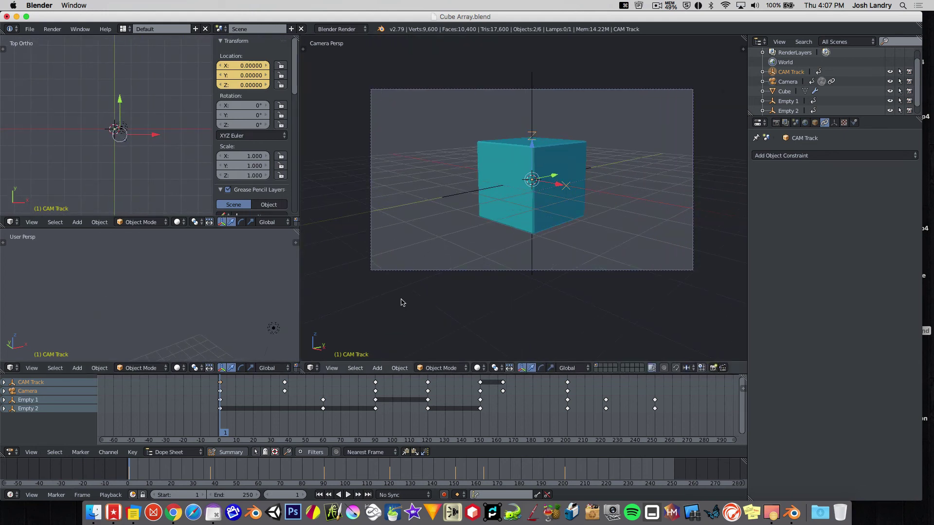
# Play the whole animation from near the start and examine how the camera frames the cubes.
pyautogui.hotkey('alt', 'a')
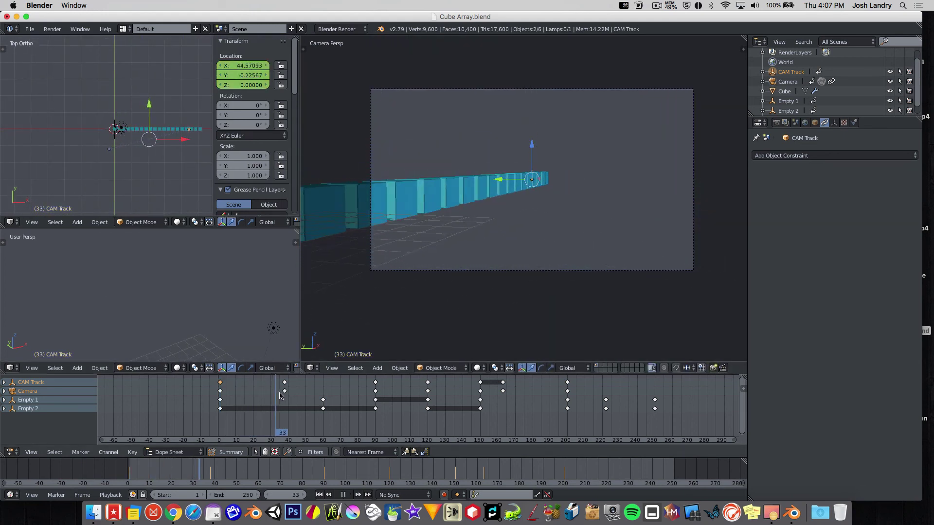
pyautogui.moveTo(281, 395); pyautogui.dragTo(250, 388)
pyautogui.hotkey('alt', 'a')
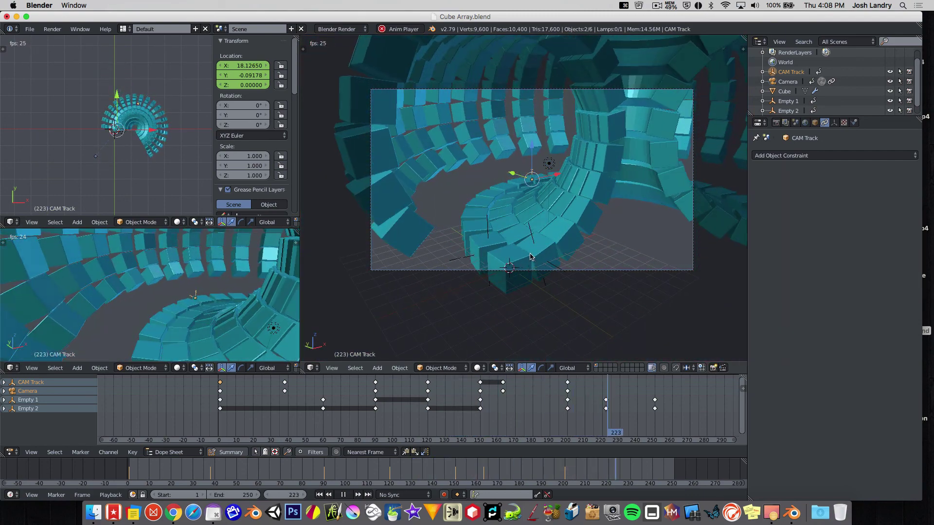
pyautogui.press('Escape')
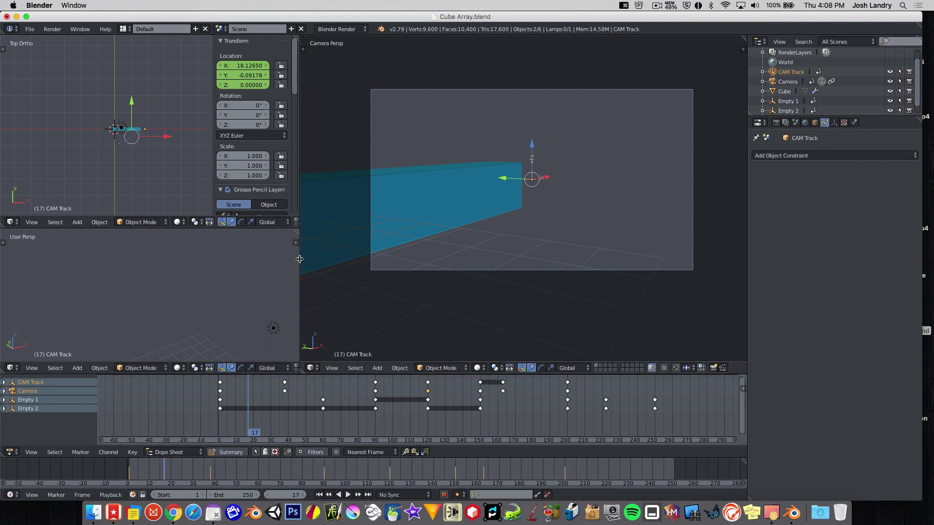
# Narrow the camera view to give the top view more room and go to frame 120.
pyautogui.moveTo(300, 260); pyautogui.dragTo(466, 259)
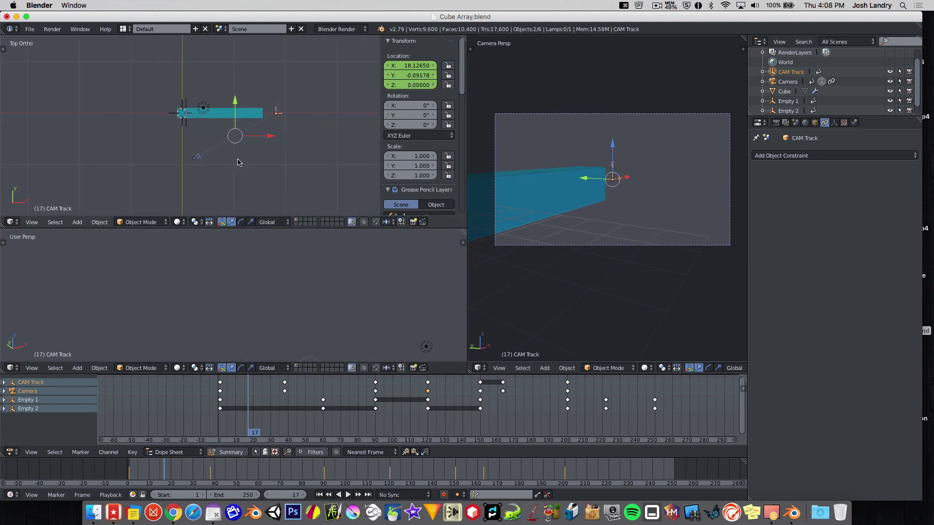
pyautogui.scroll(2, 239, 162)
pyautogui.moveTo(421, 390); pyautogui.dragTo(428, 393)
pyautogui.scroll(-3, 262, 141)
pyautogui.keyDown('shift'); pyautogui.scroll(3, 257, 121); pyautogui.keyUp('shift')
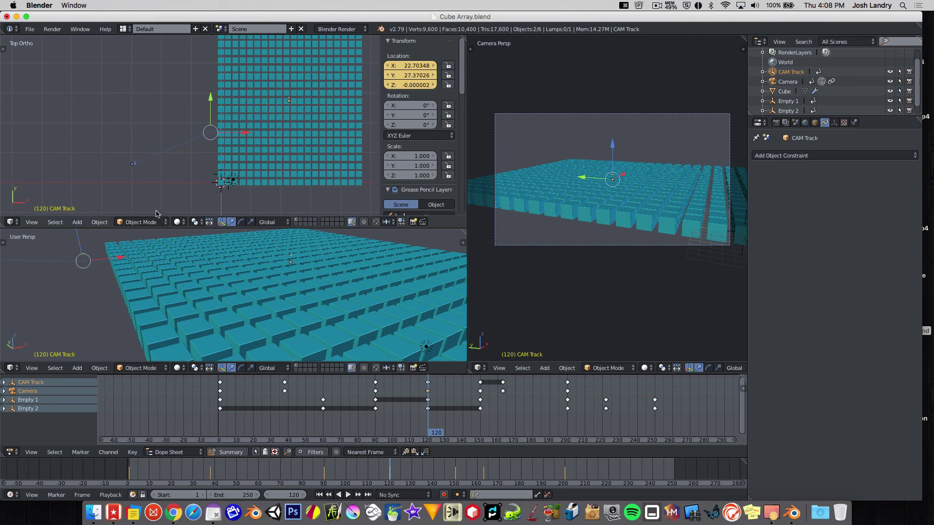
# Select only the CAM Track empty and move it to the near edge of the cube grid, about X 0.2, Y 21.0.
pyautogui.rightClick(289, 101)
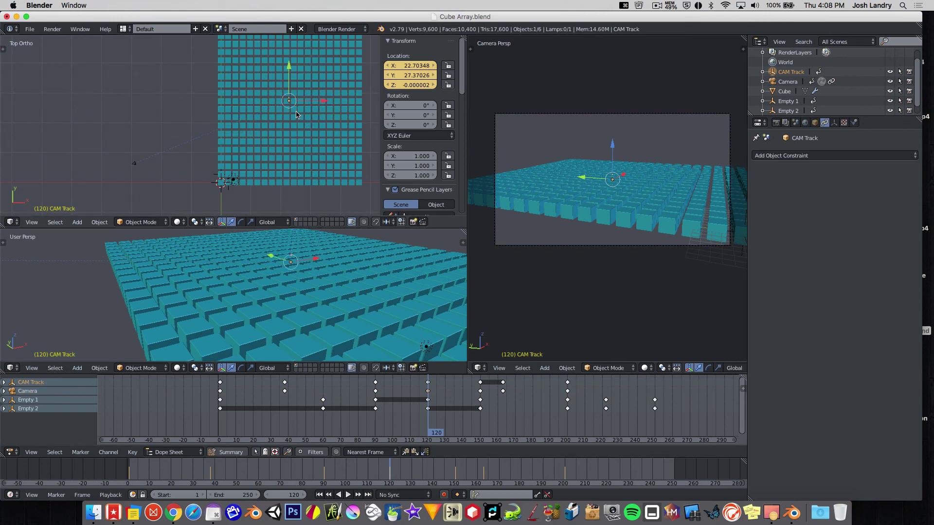
pyautogui.keyDown('shift'); pyautogui.moveTo(295, 114); pyautogui.dragTo(298, 122, button='middle'); pyautogui.keyUp('shift')
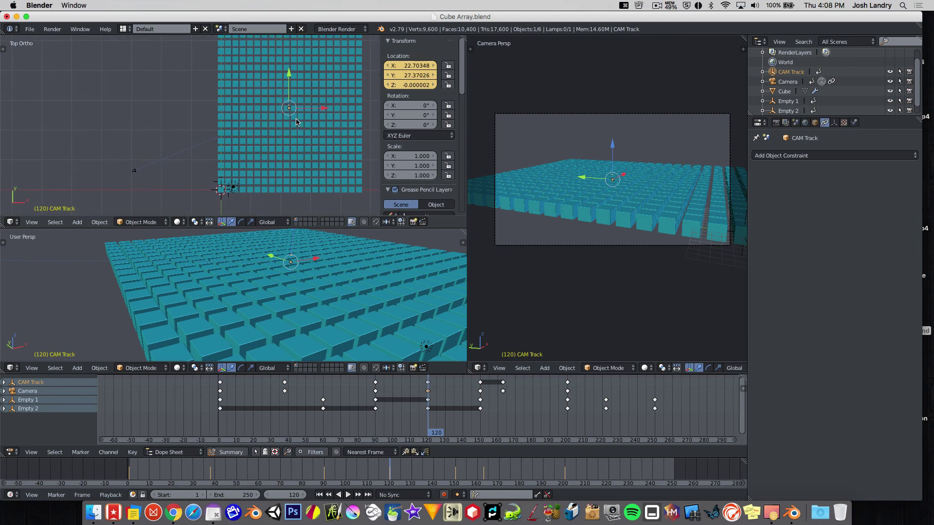
pyautogui.press('g')
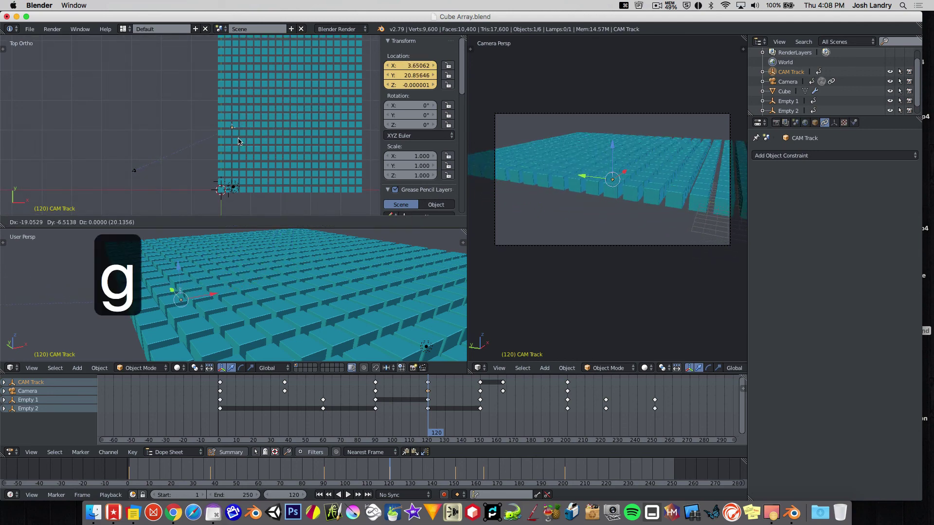
pyautogui.click(229, 142)
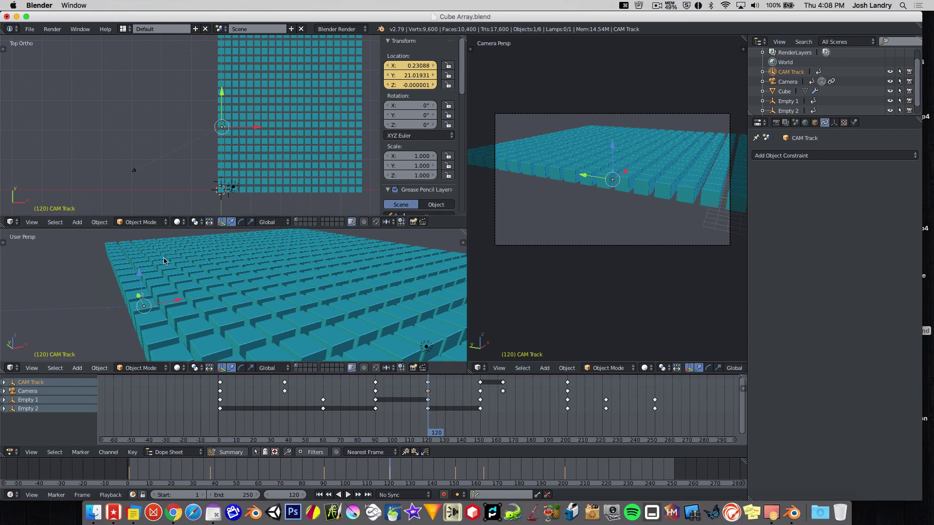
# Raise the CAM Track empty along Z to about 4.07 and insert a Location keyframe at frame 120.
pyautogui.press('g')
pyautogui.press('z')
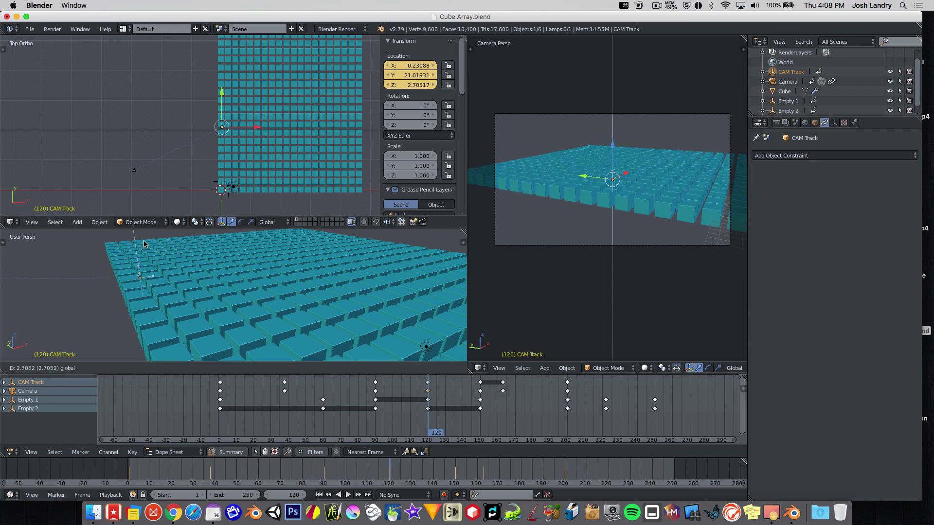
pyautogui.click(145, 359)
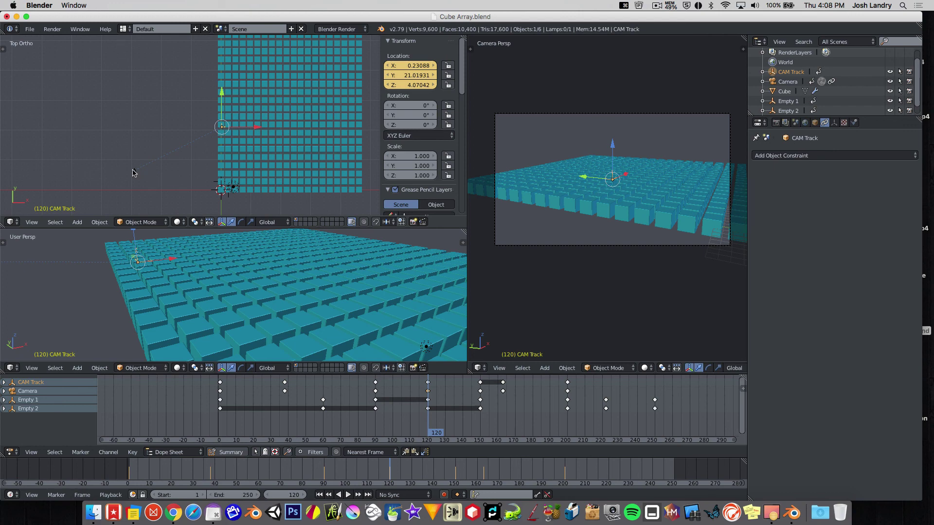
pyautogui.press('i')
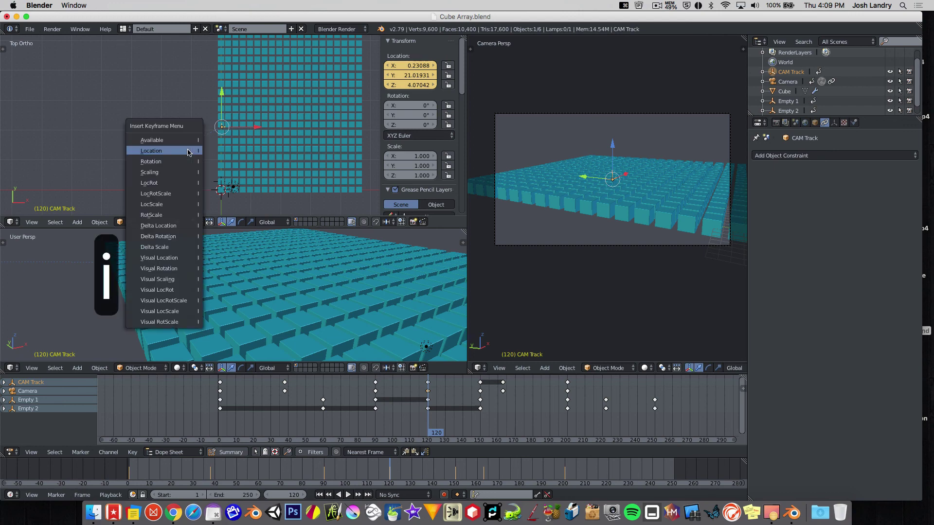
pyautogui.click(188, 151)
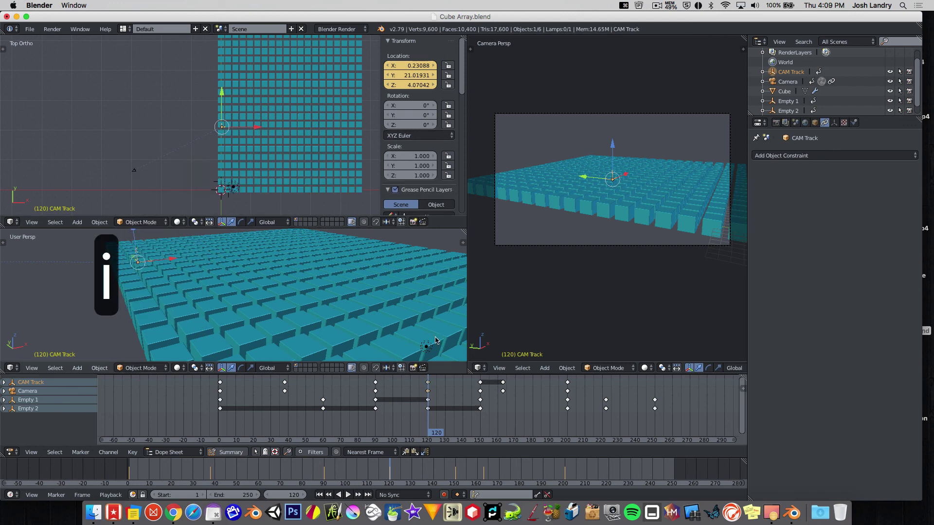
# Play back the section between frames 90 and 120 to check the camera move and save the file.
pyautogui.click(381, 398)
pyautogui.hotkey('alt', 'a')
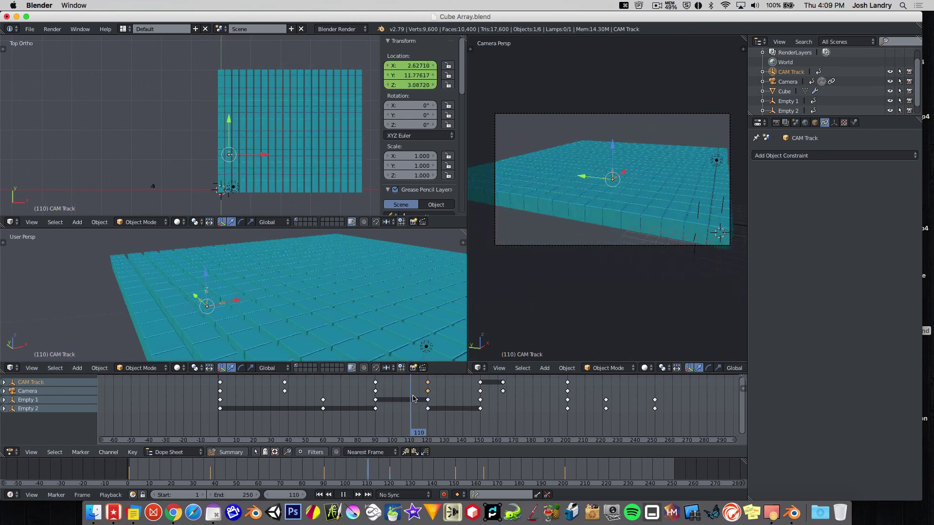
pyautogui.hotkey('alt', 'a')
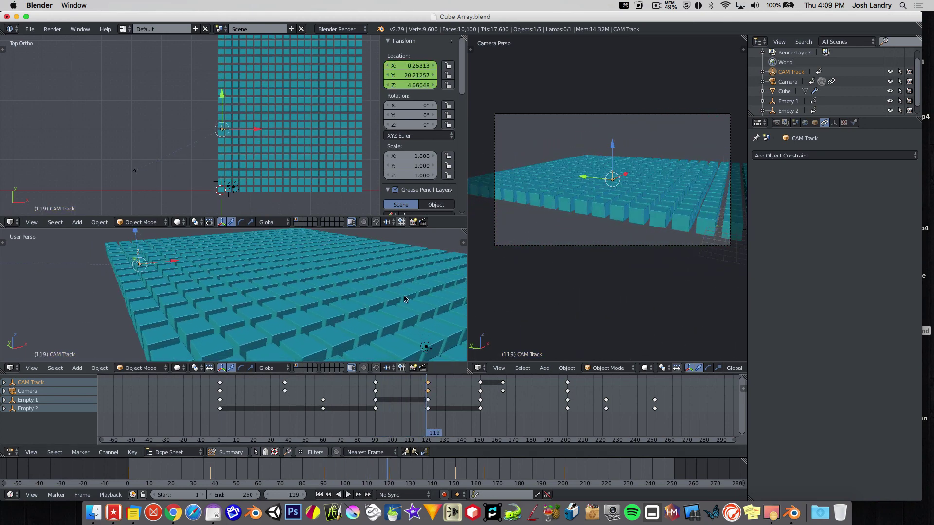
pyautogui.hotkey('ctrl', 's')
pyautogui.click(386, 265)
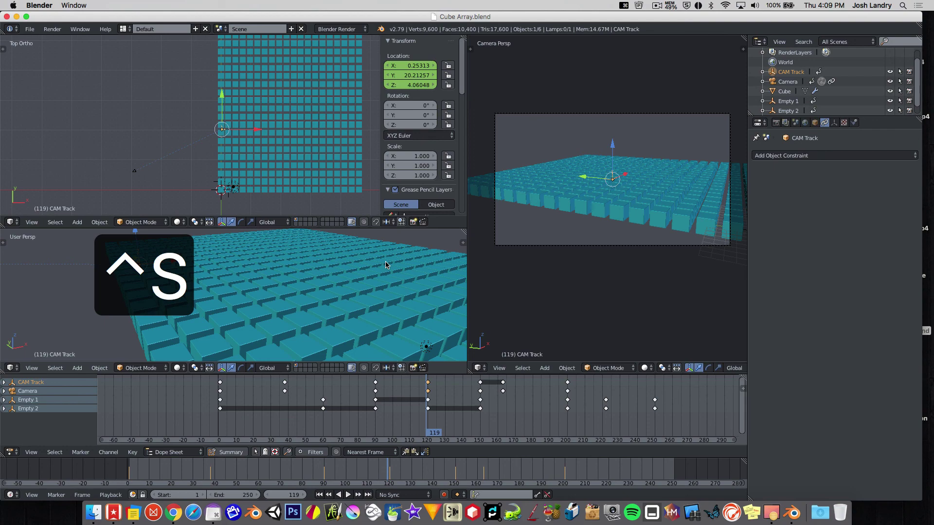